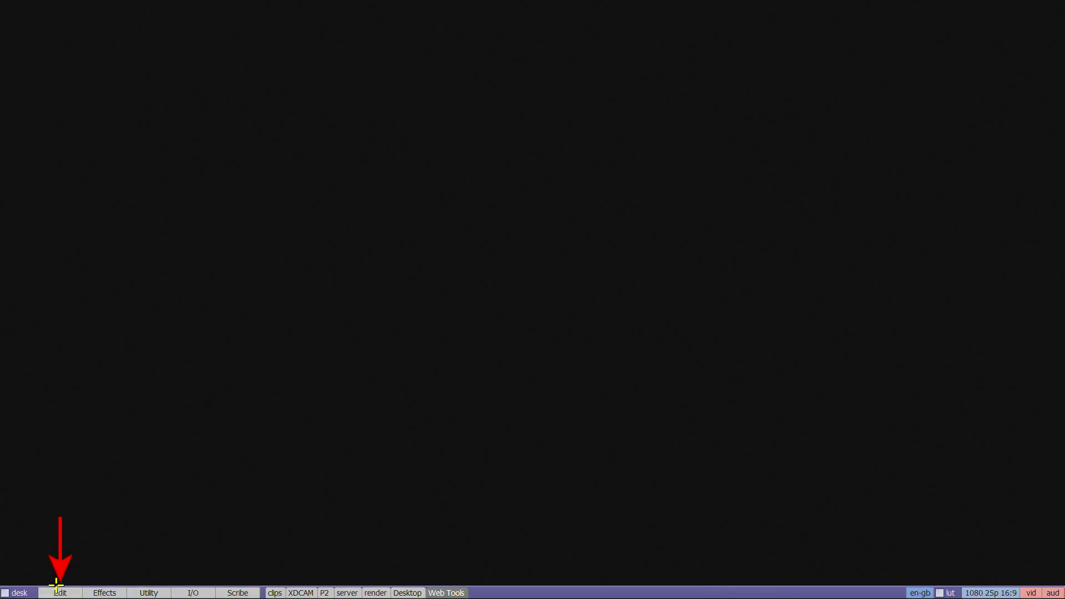
Open the Edit workspace, adjust the timeline divider, and switch off 'Resize video track bar'
{"action": "left_click", "coordinate": [61, 593]}
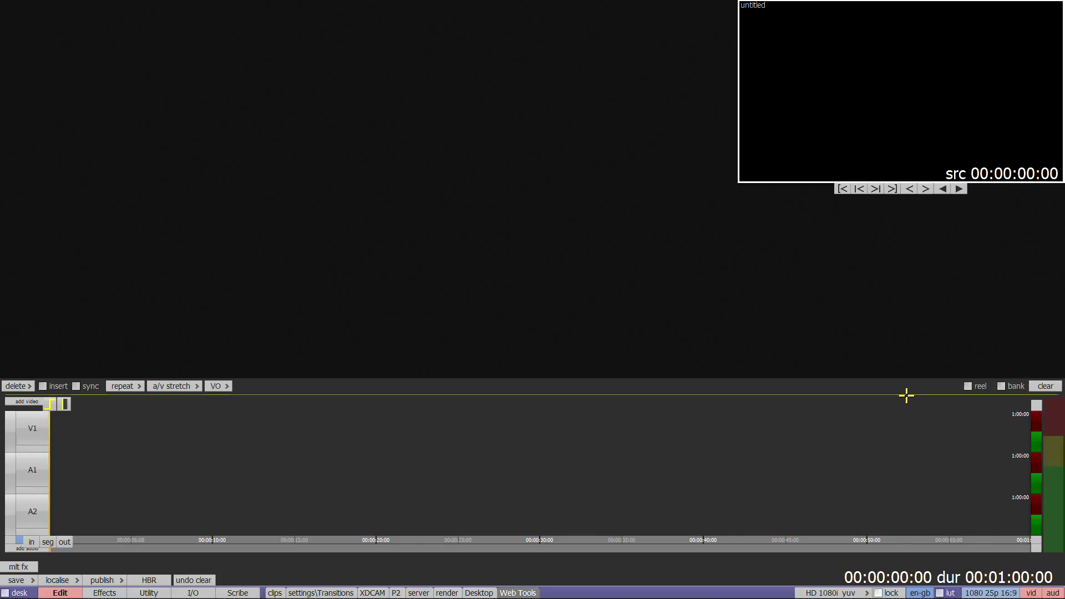
{"action": "left_click_drag", "start_coordinate": [905, 395], "coordinate": [874, 405]}
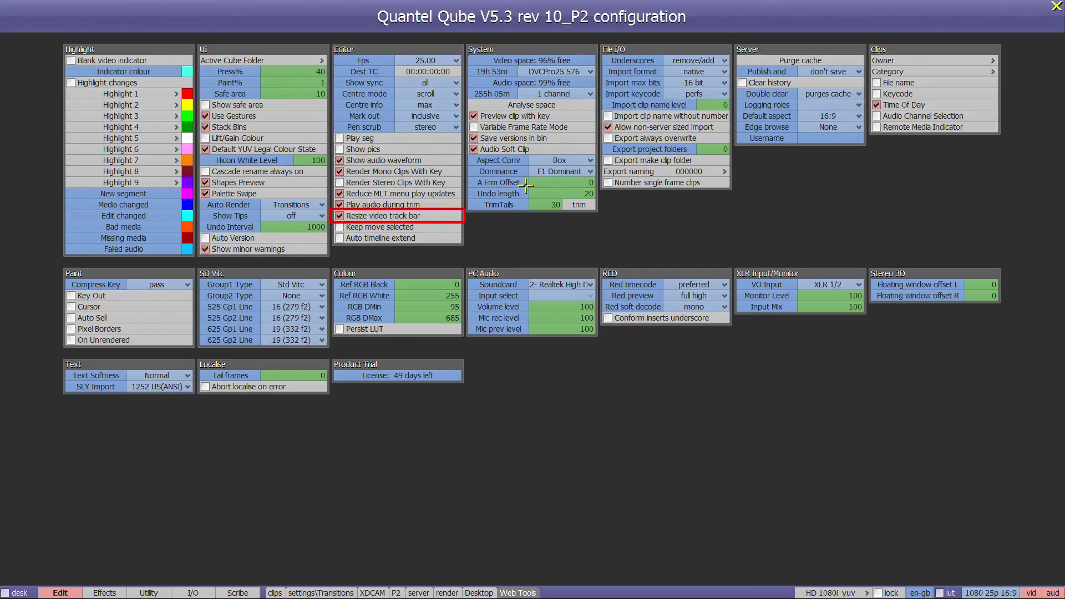
{"action": "left_click", "coordinate": [441, 216]}
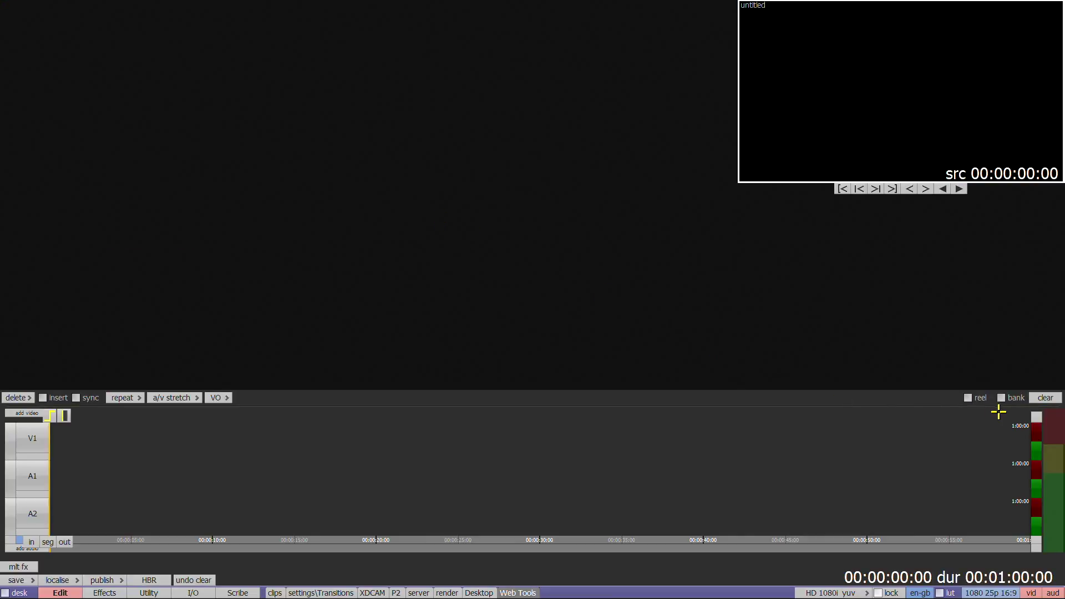
Resize the timeline panel and A1 track row so A2 is taller, then resize the record viewer slightly smaller
{"action": "left_click_drag", "start_coordinate": [1004, 408], "coordinate": [999, 383]}
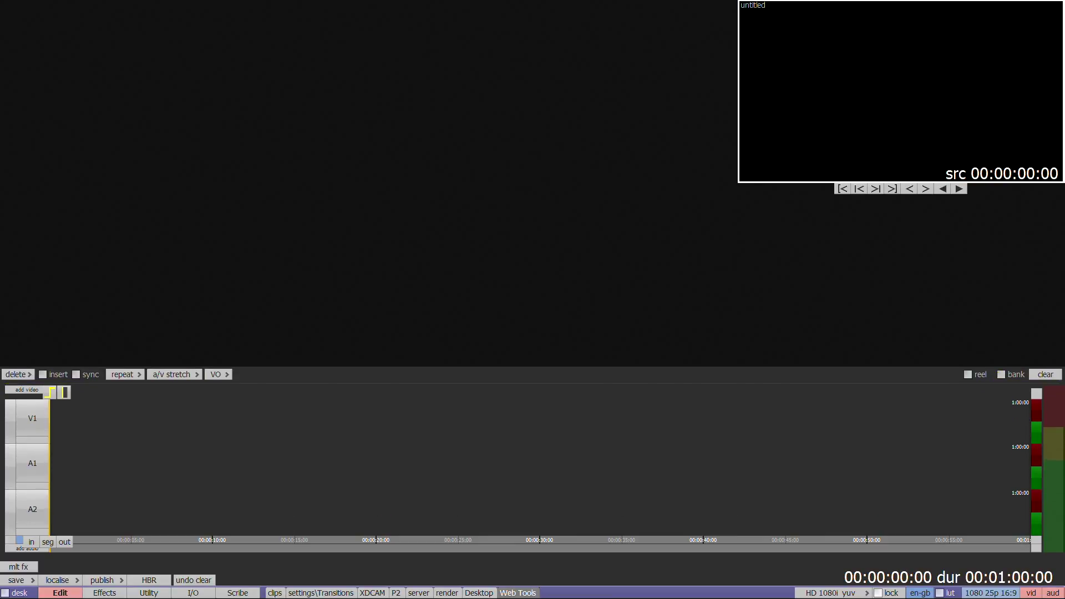
{"action": "left_click_drag", "start_coordinate": [33, 466], "coordinate": [31, 442]}
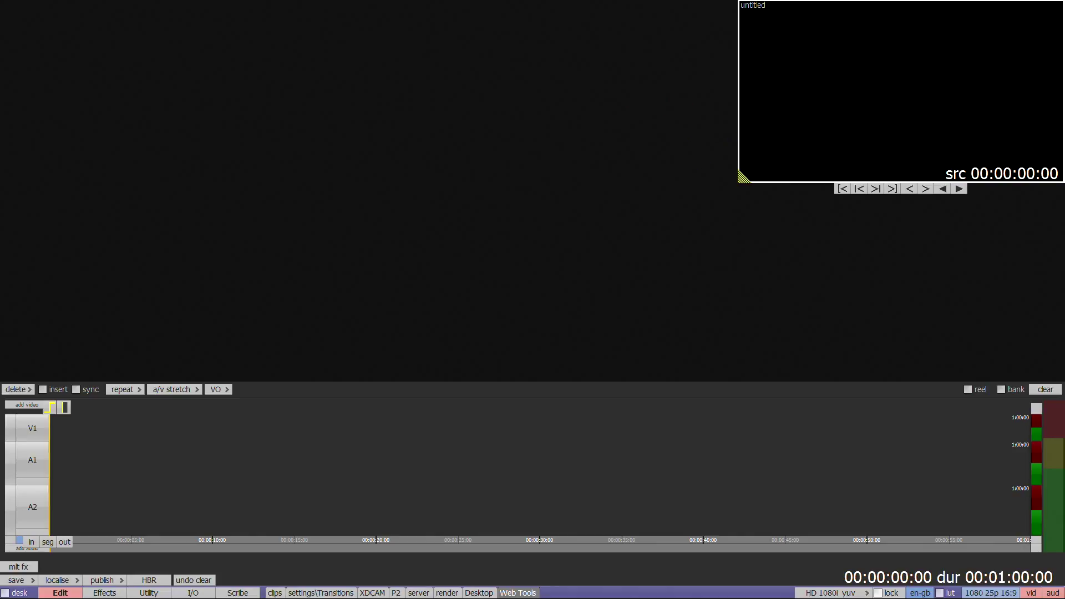
{"action": "mouse_move", "coordinate": [742, 179]}
{"action": "left_mouse_down"}
{"action": "mouse_move", "coordinate": [626, 244]}
{"action": "mouse_move", "coordinate": [751, 174]}
{"action": "left_mouse_up"}
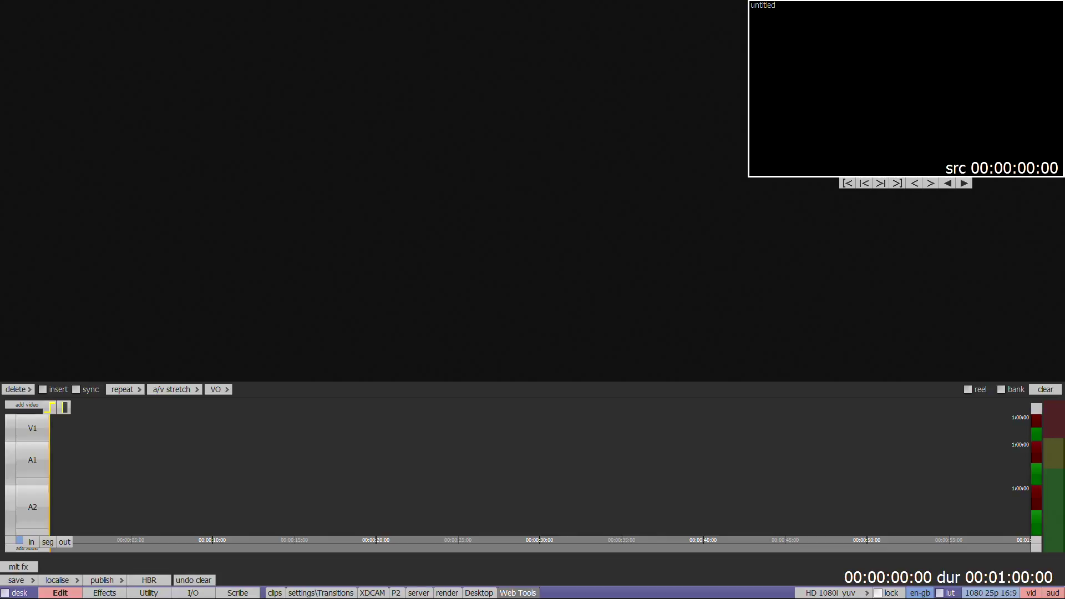
Scrub the playhead from 00:00:16:24 to 00:00:39:21 and back to the start, then purge the cache
{"action": "left_click", "coordinate": [326, 441]}
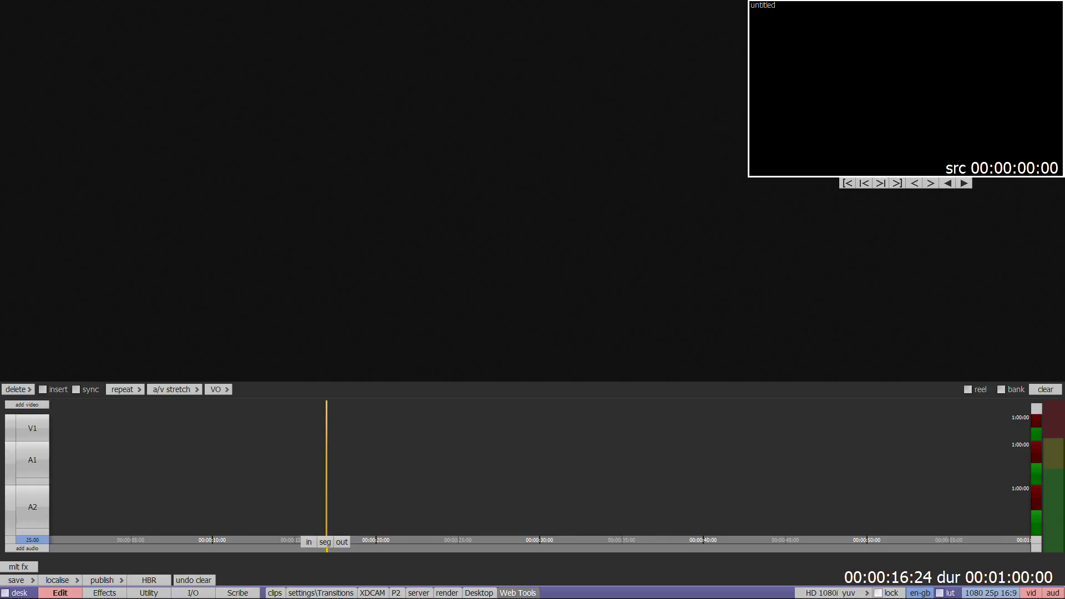
{"action": "left_click", "coordinate": [477, 447]}
{"action": "left_click", "coordinate": [700, 441]}
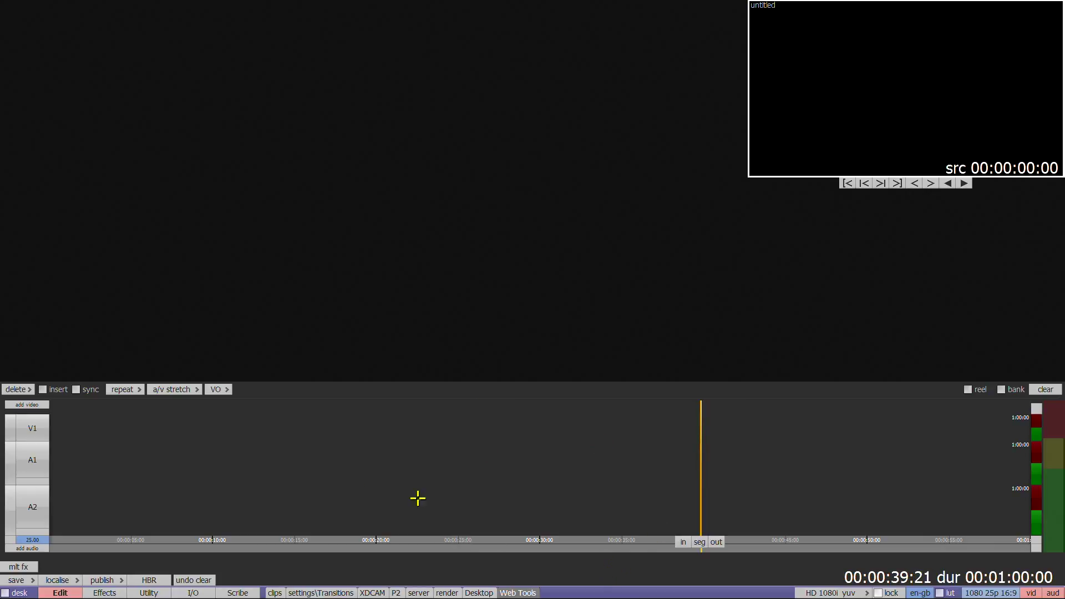
{"action": "left_click_drag", "start_coordinate": [297, 452], "coordinate": [49, 455]}
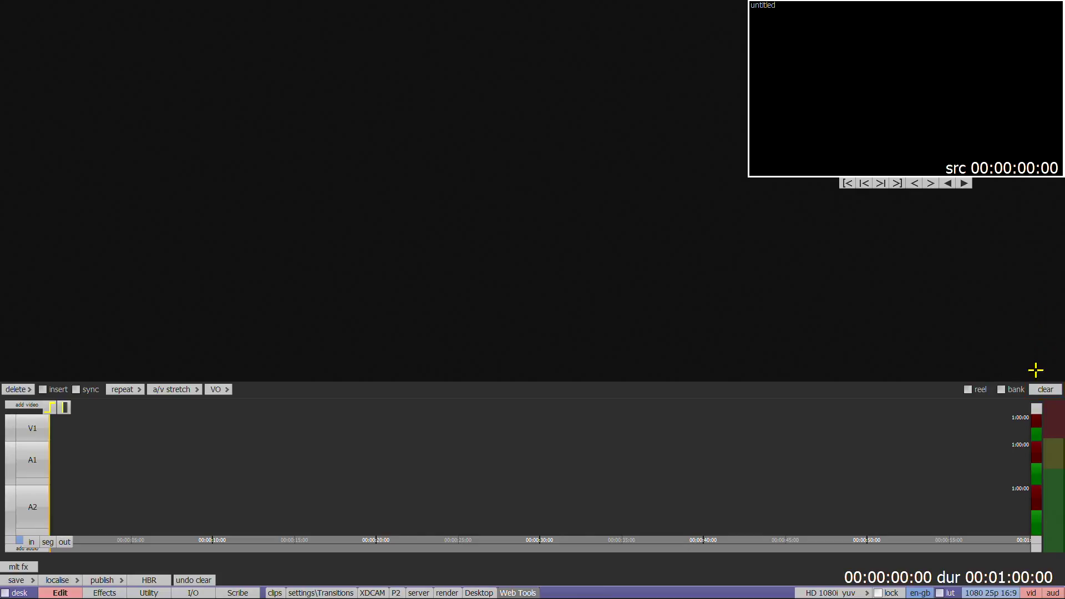
{"action": "left_click", "coordinate": [1046, 389]}
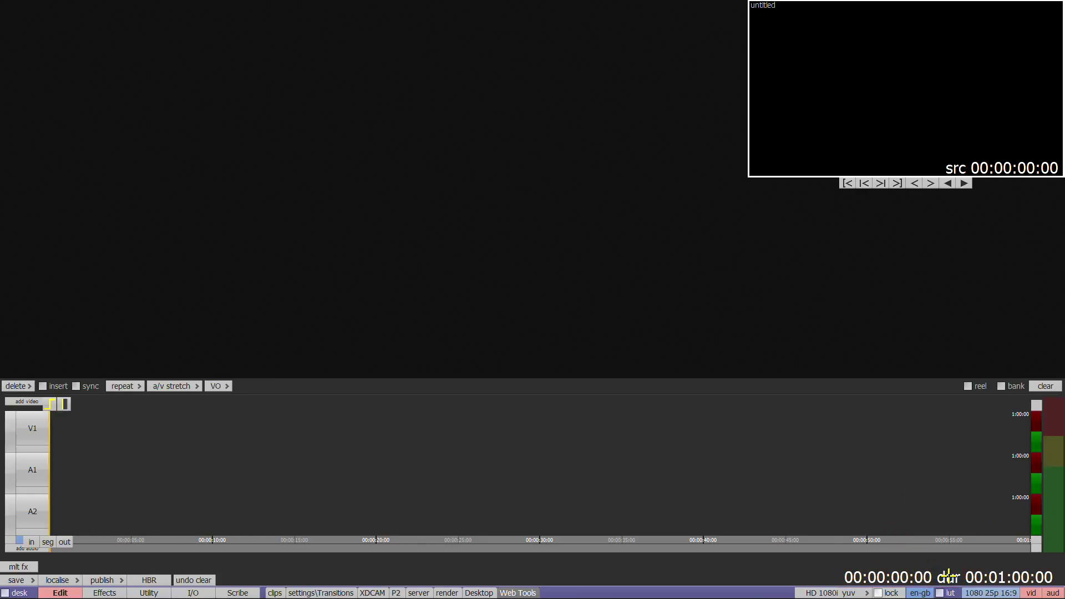
{"action": "left_click", "coordinate": [950, 579]}
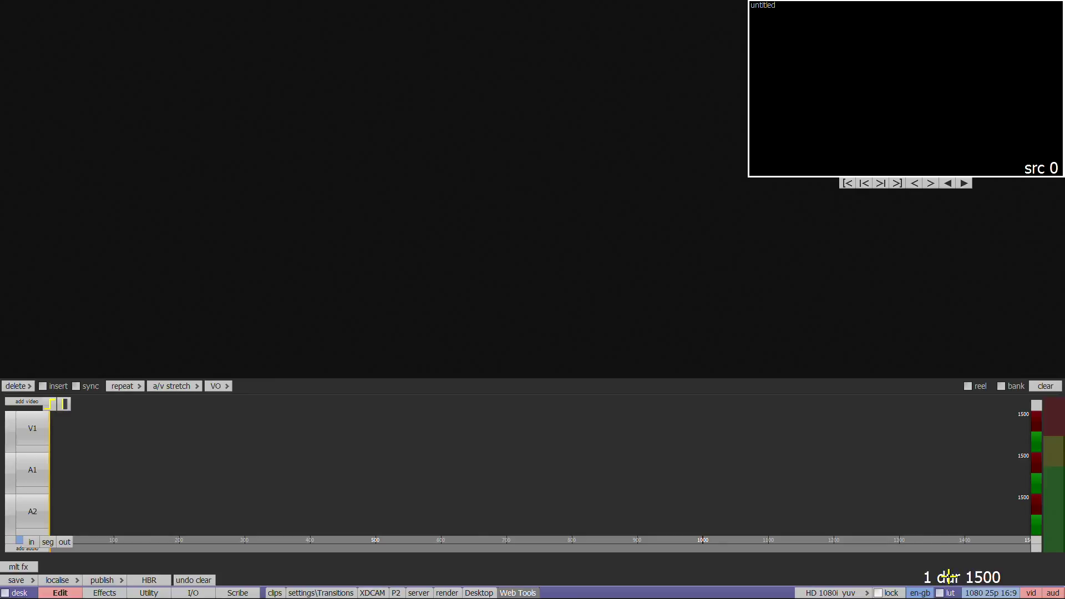
{"action": "left_click", "coordinate": [949, 578]}
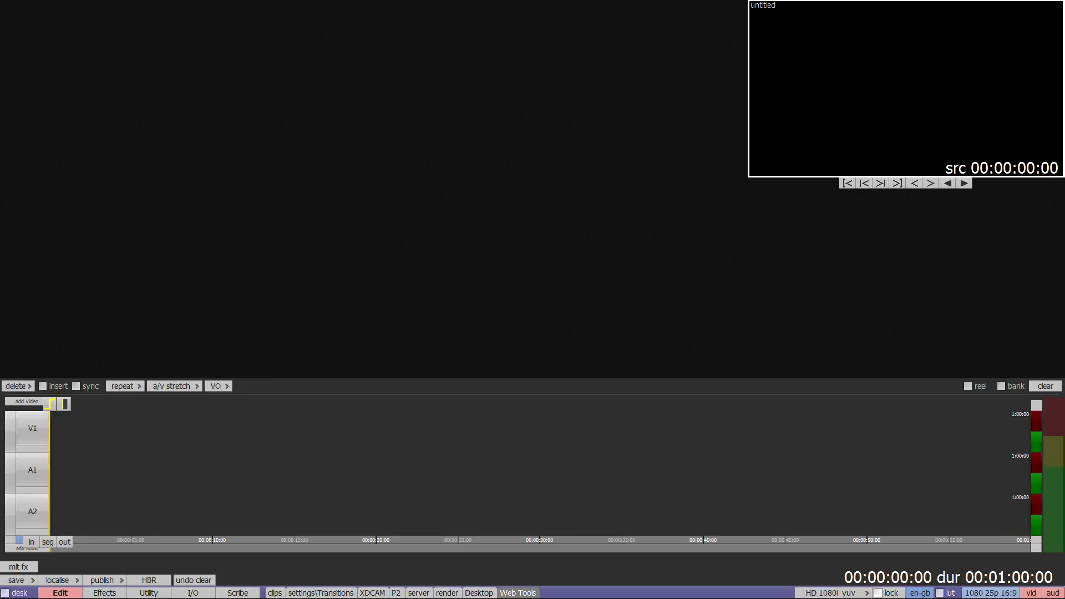
{"action": "left_click", "coordinate": [59, 382]}
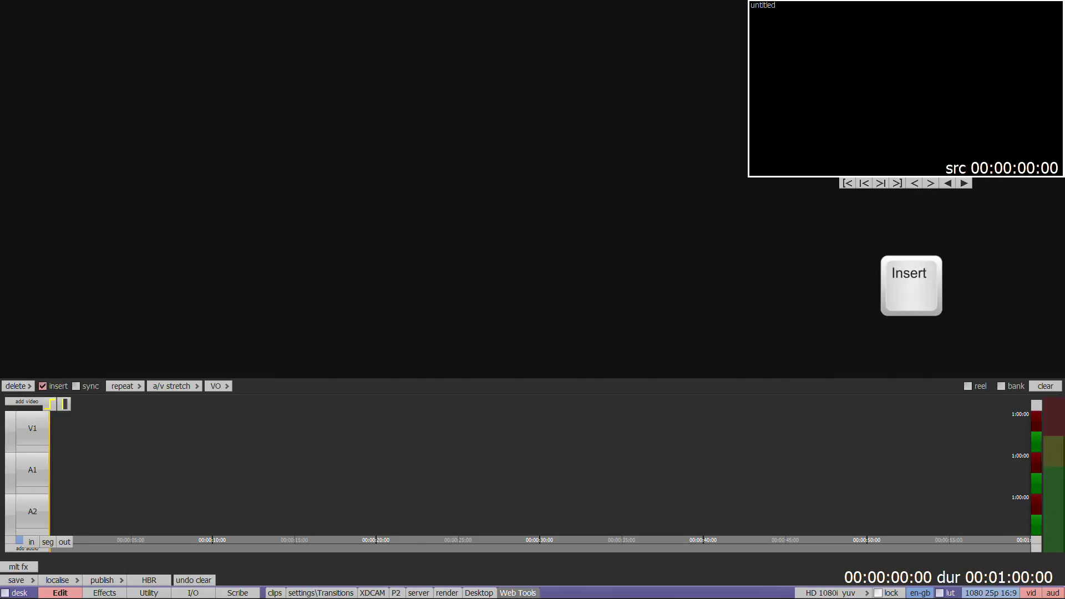
{"action": "key", "text": "Insert"}
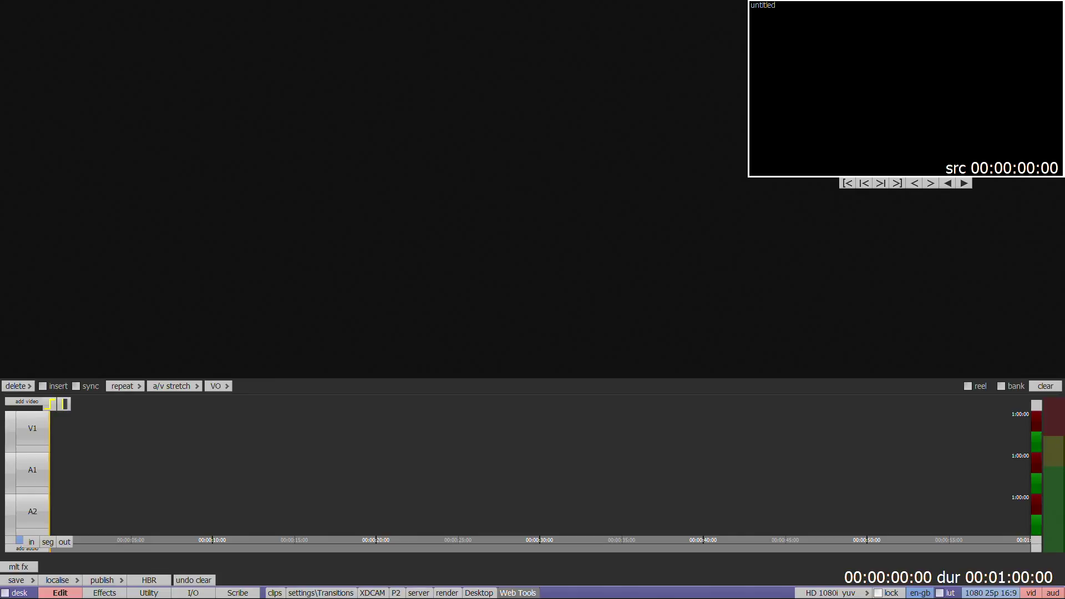
Bring RAW MAUI RUSHES PAL 16X9 onto the desk and overwrite a first copy into the timeline
{"action": "left_click", "coordinate": [17, 593]}
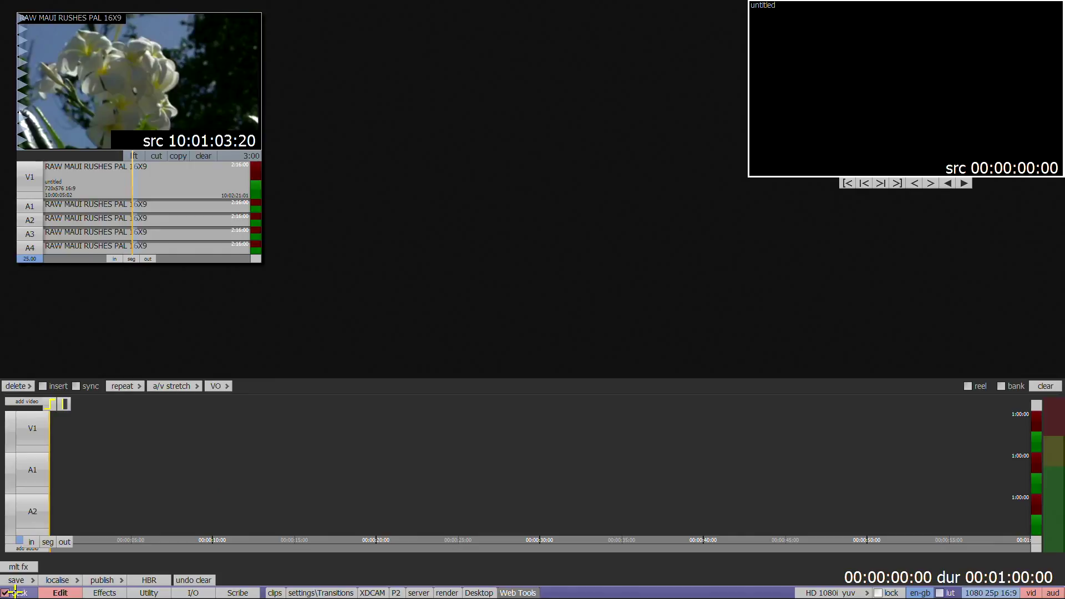
{"action": "left_click", "coordinate": [119, 55]}
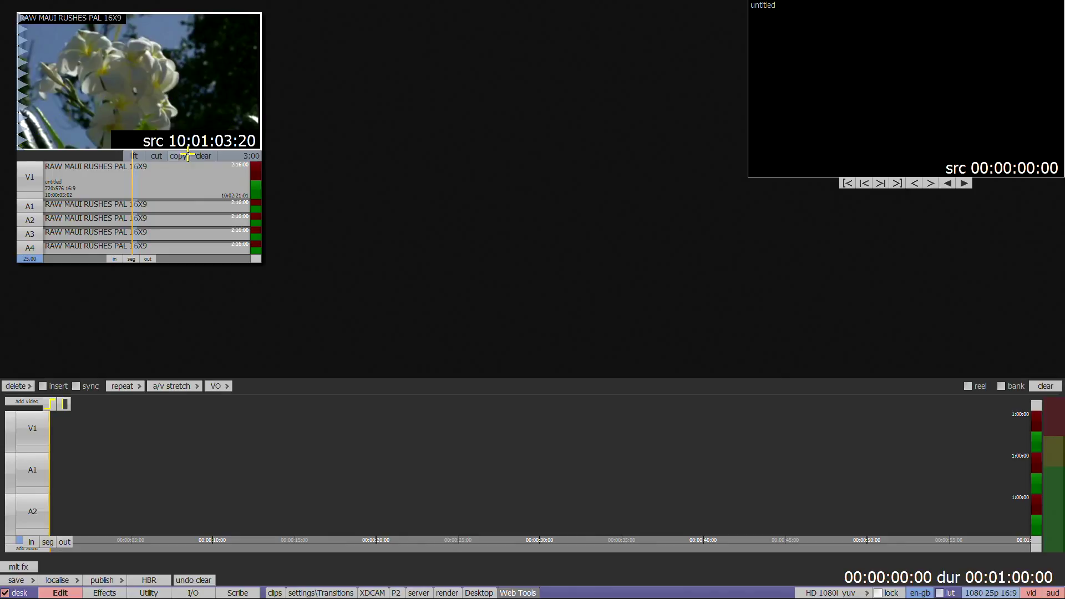
{"action": "left_click", "coordinate": [177, 157]}
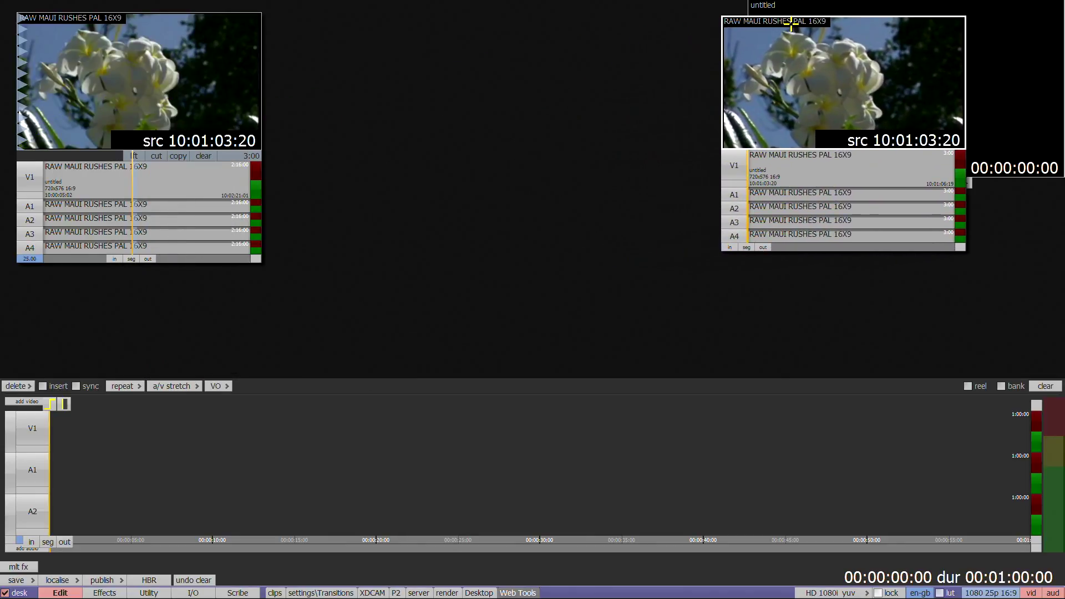
{"action": "left_click", "coordinate": [869, 21]}
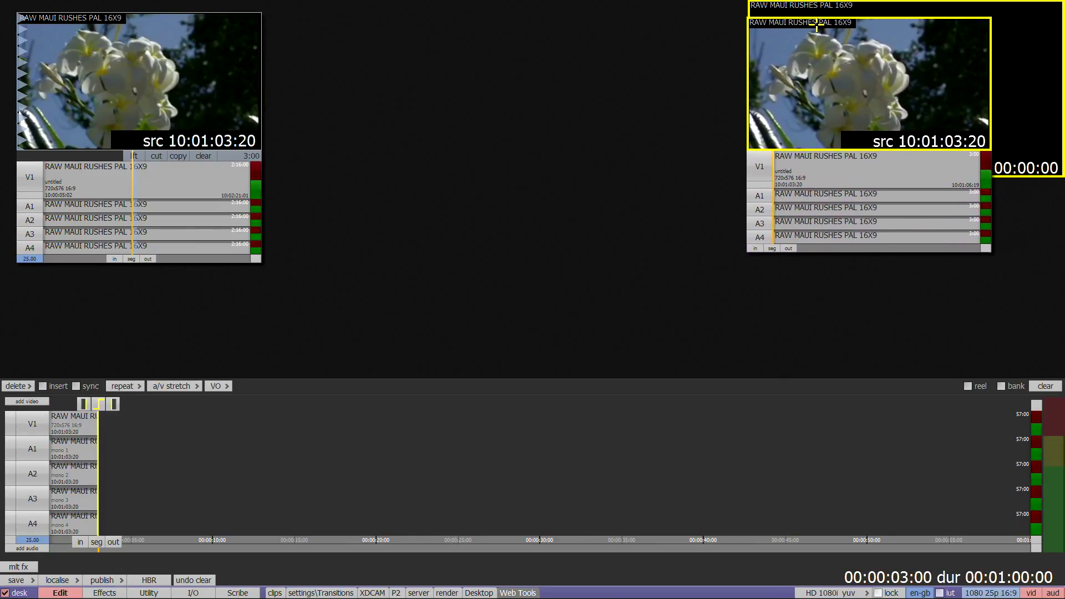
{"action": "left_click", "coordinate": [866, 25]}
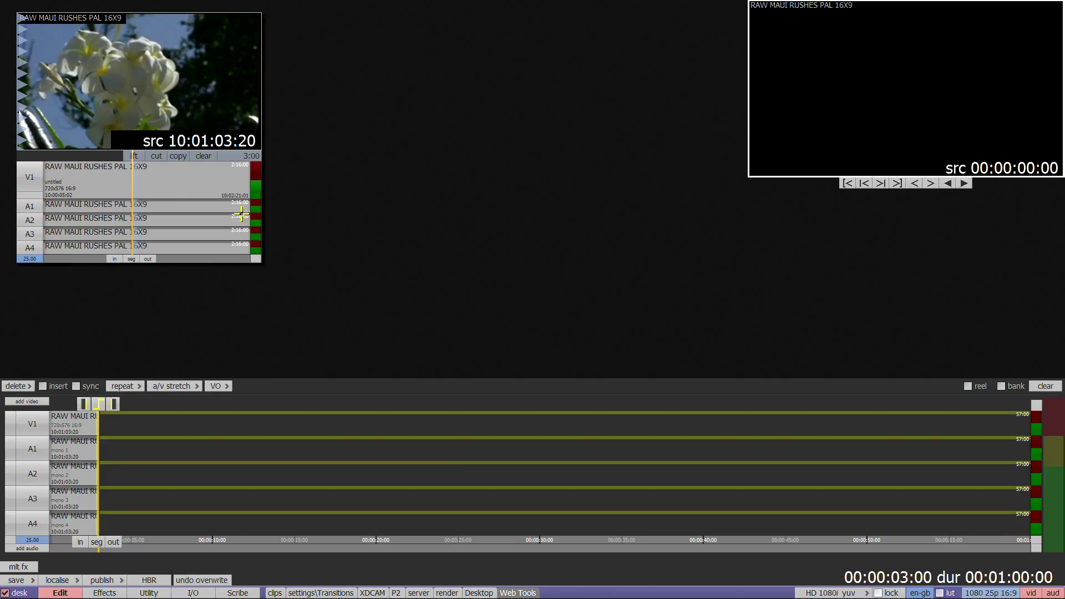
Drop further source copies across all tracks, onto A1 only, and onto A4 only
{"action": "left_click", "coordinate": [178, 156]}
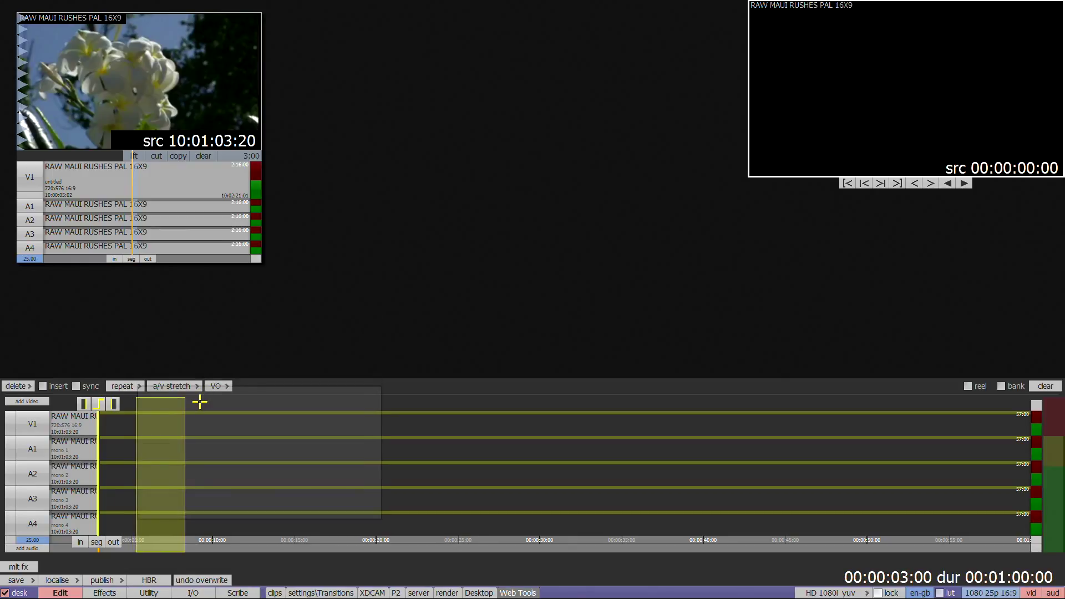
{"action": "left_click", "coordinate": [200, 403]}
{"action": "left_click", "coordinate": [179, 157]}
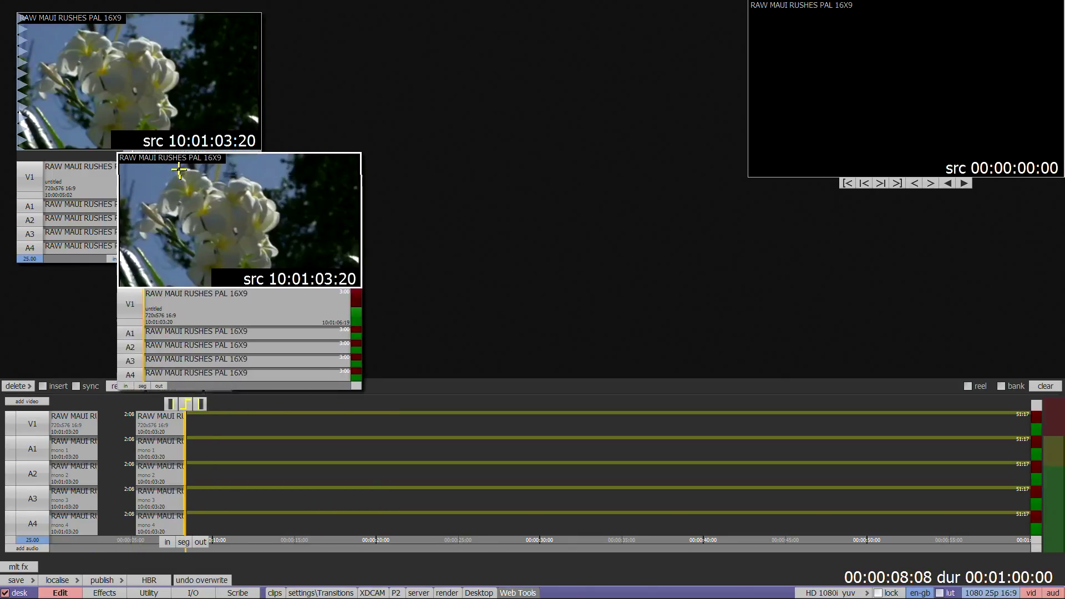
{"action": "left_click", "coordinate": [277, 457]}
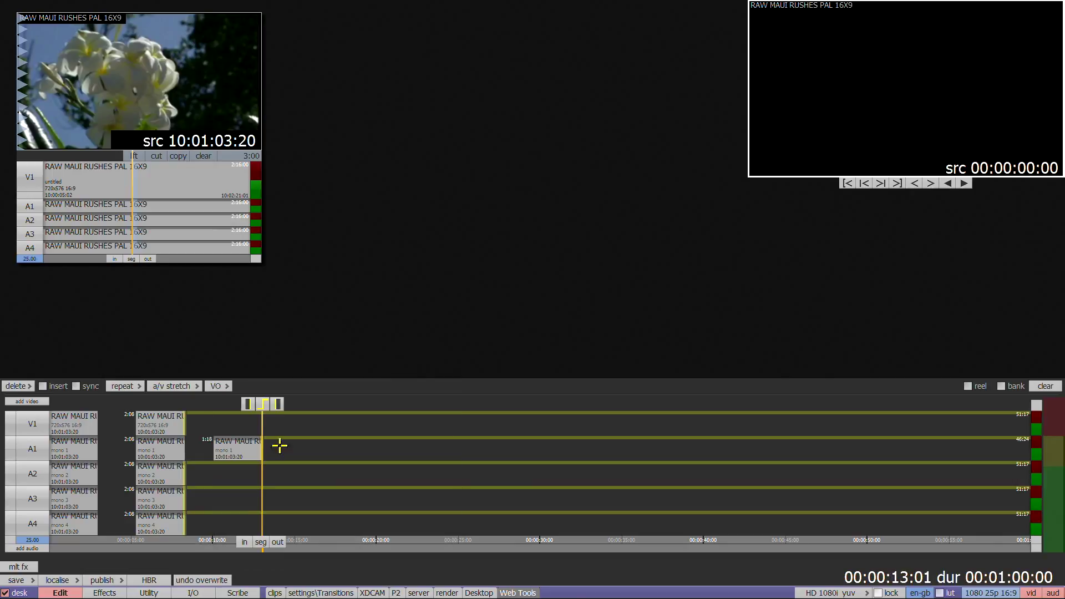
{"action": "left_click", "coordinate": [180, 155]}
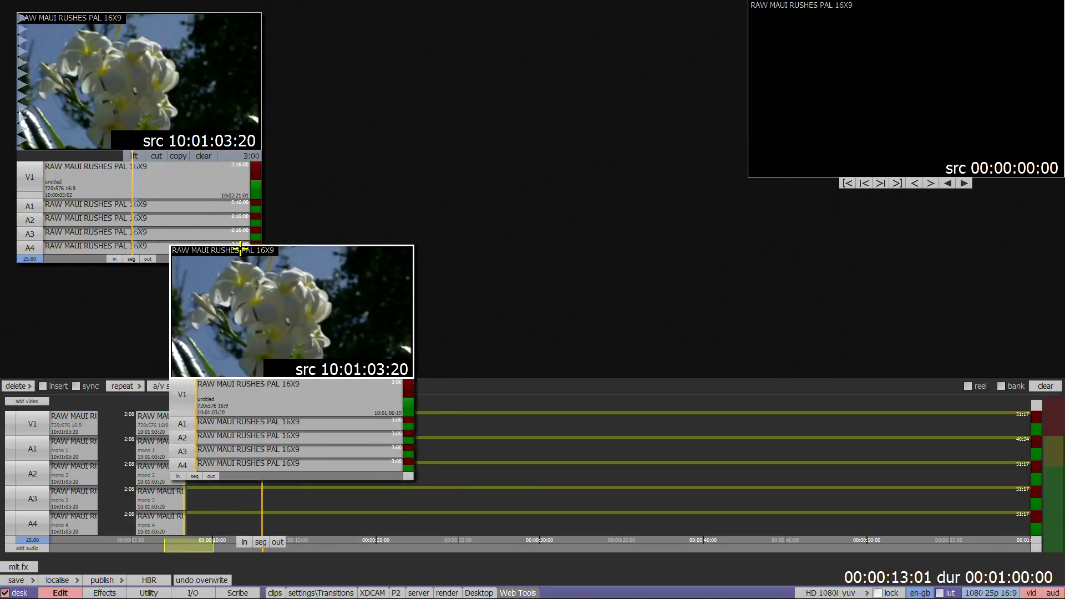
{"action": "left_click", "coordinate": [365, 522]}
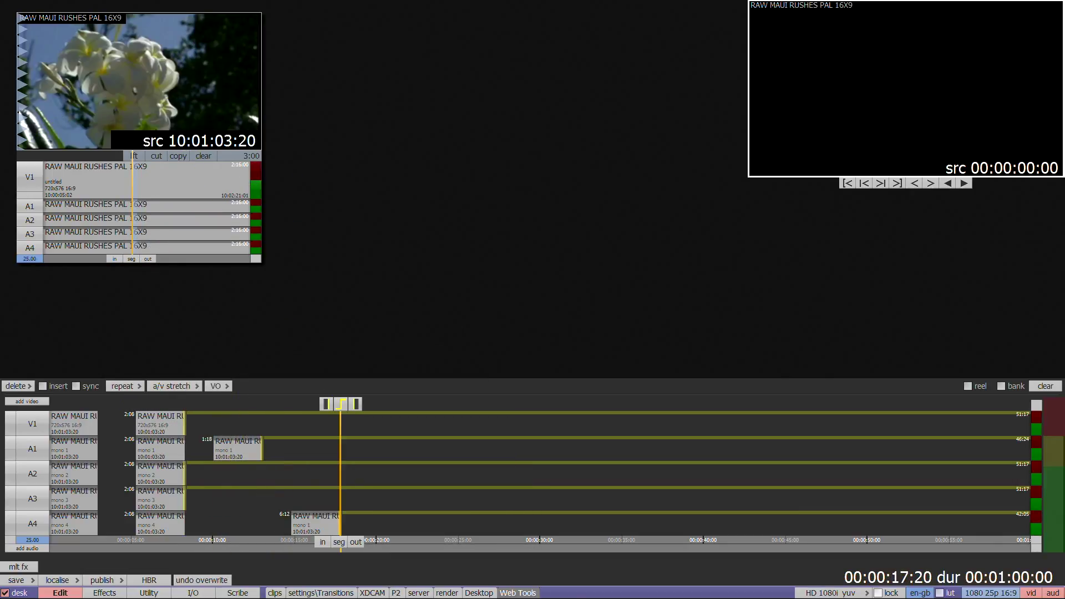
{"action": "left_click", "coordinate": [191, 156]}
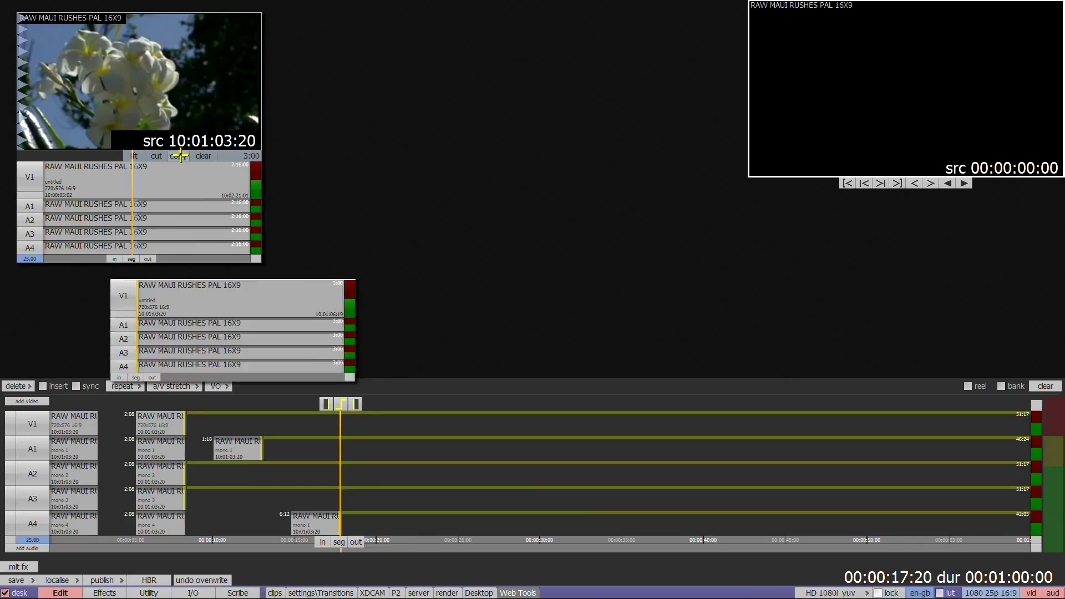
Add two more all-track RAW MAUI copies, inserting at 00:00:19:09 and editing in at 00:00:28:15
{"action": "left_click", "coordinate": [196, 407]}
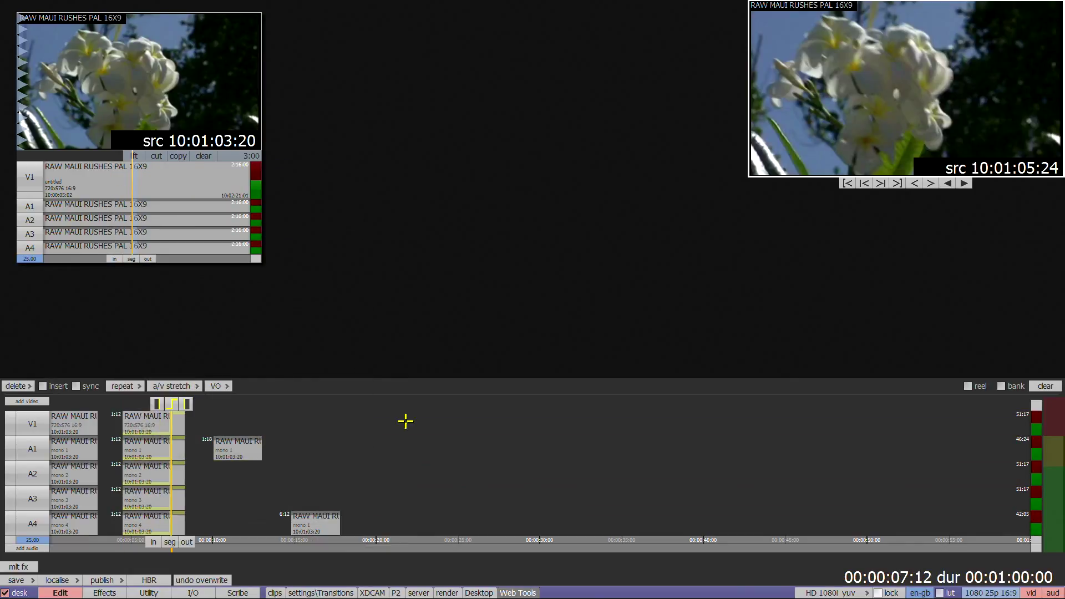
{"action": "left_click", "coordinate": [367, 445]}
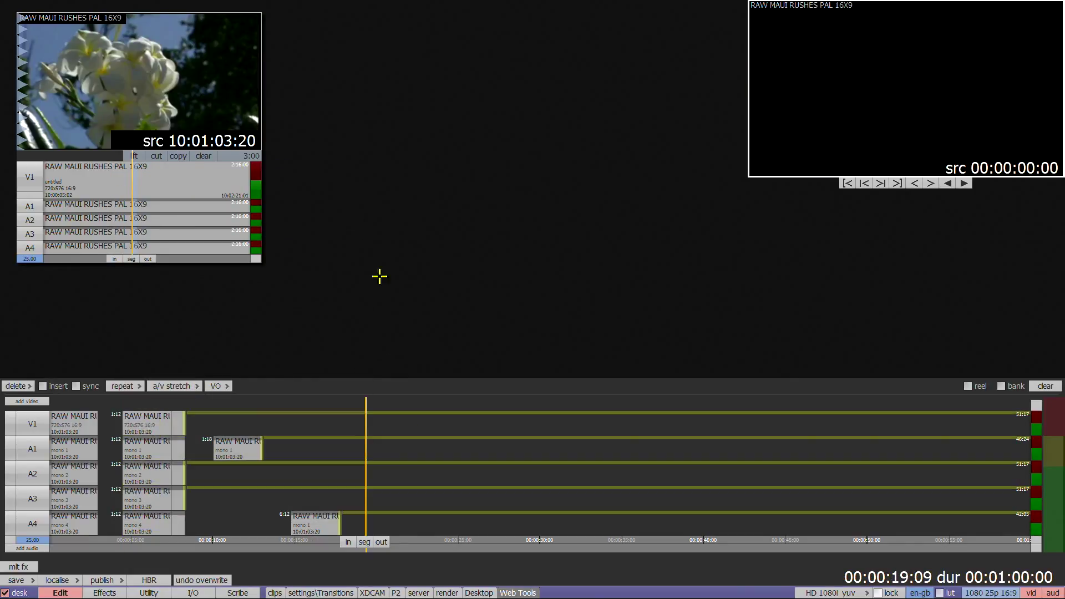
{"action": "right_click", "coordinate": [278, 16]}
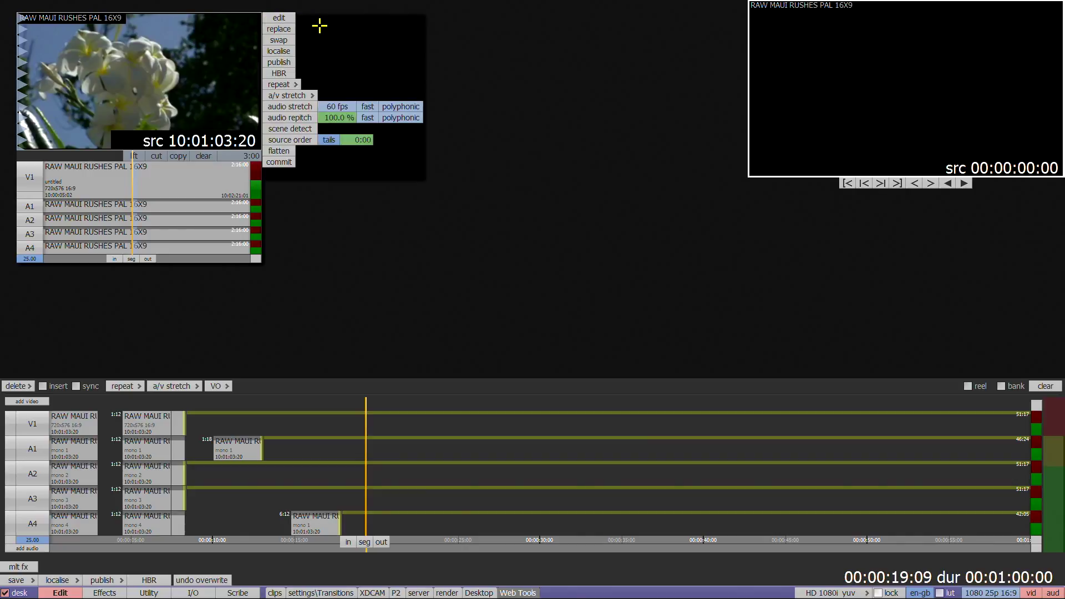
{"action": "left_click", "coordinate": [279, 18]}
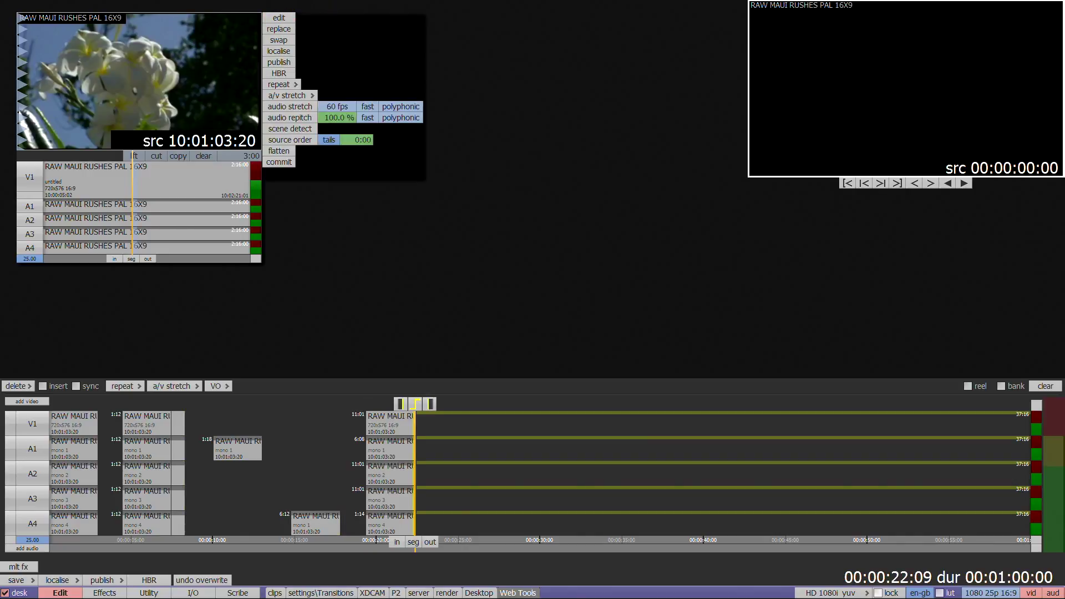
{"action": "left_click", "coordinate": [516, 477]}
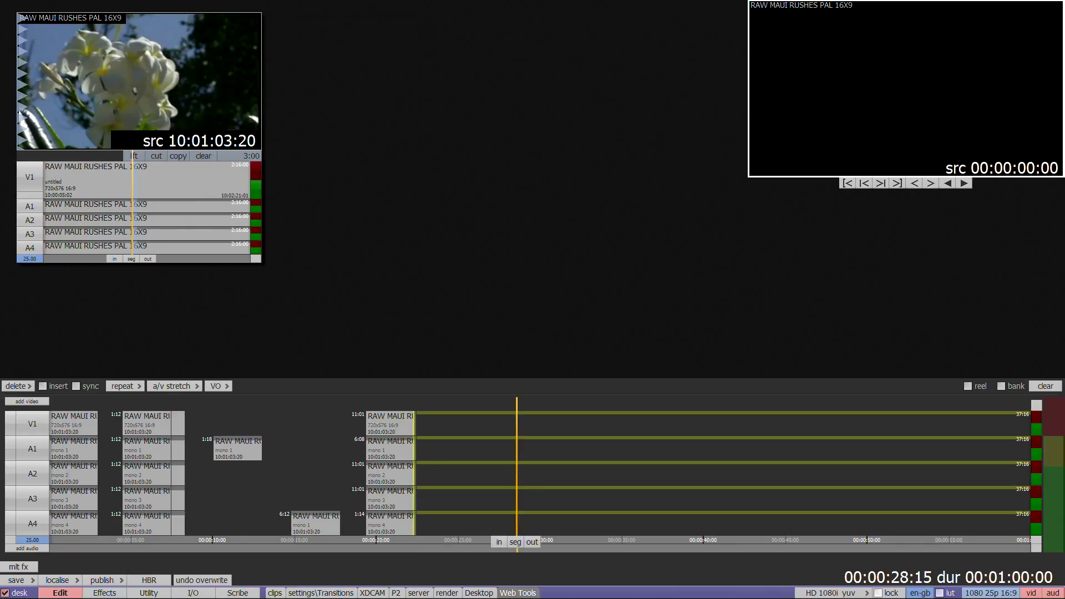
{"action": "key", "text": "Return"}
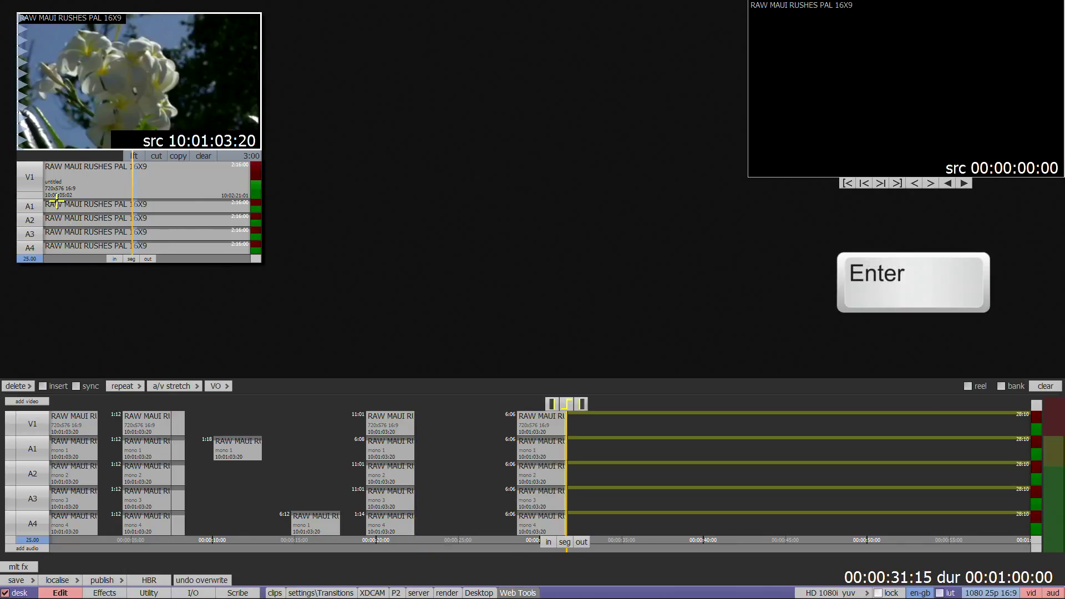
Overwrite the 3-second source clip onto timeline tracks V1 and A2 only
{"action": "left_click", "coordinate": [30, 180]}
{"action": "left_click", "coordinate": [32, 210]}
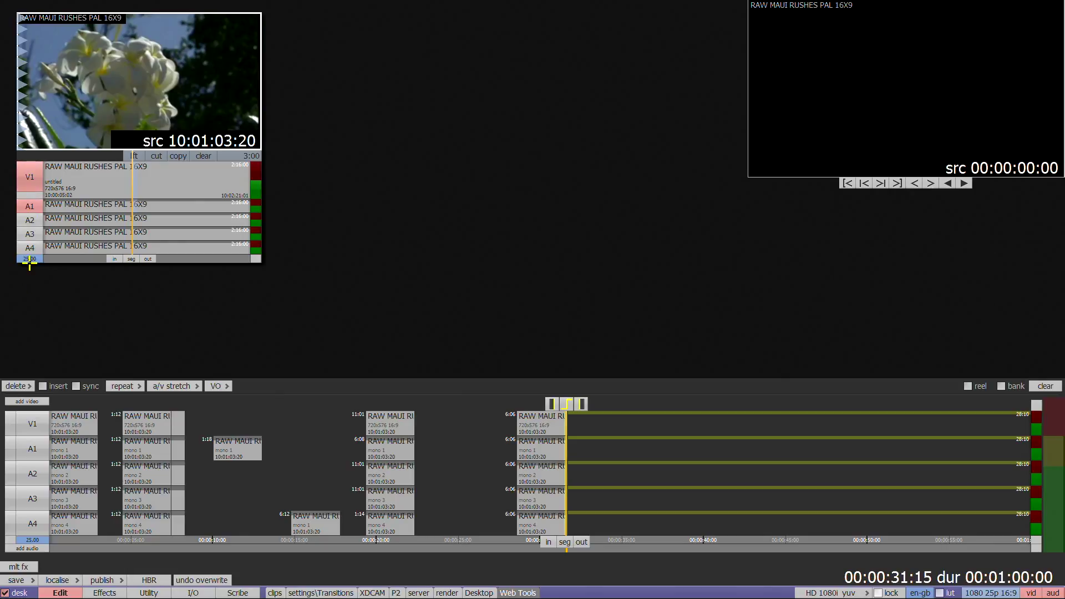
{"action": "left_click", "coordinate": [32, 423]}
{"action": "left_click", "coordinate": [37, 475]}
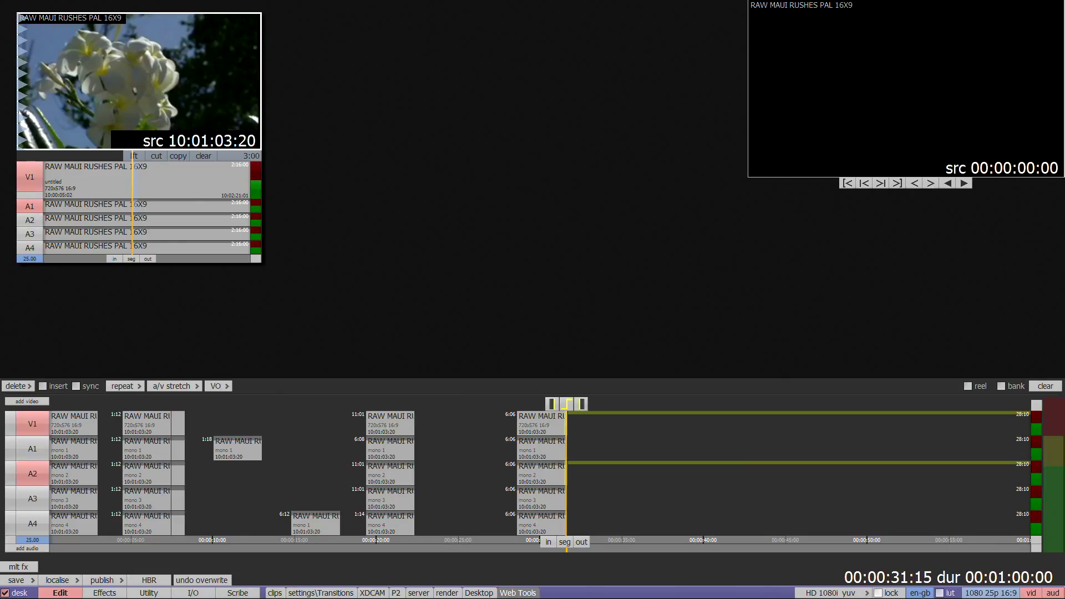
{"action": "key", "text": "Return"}
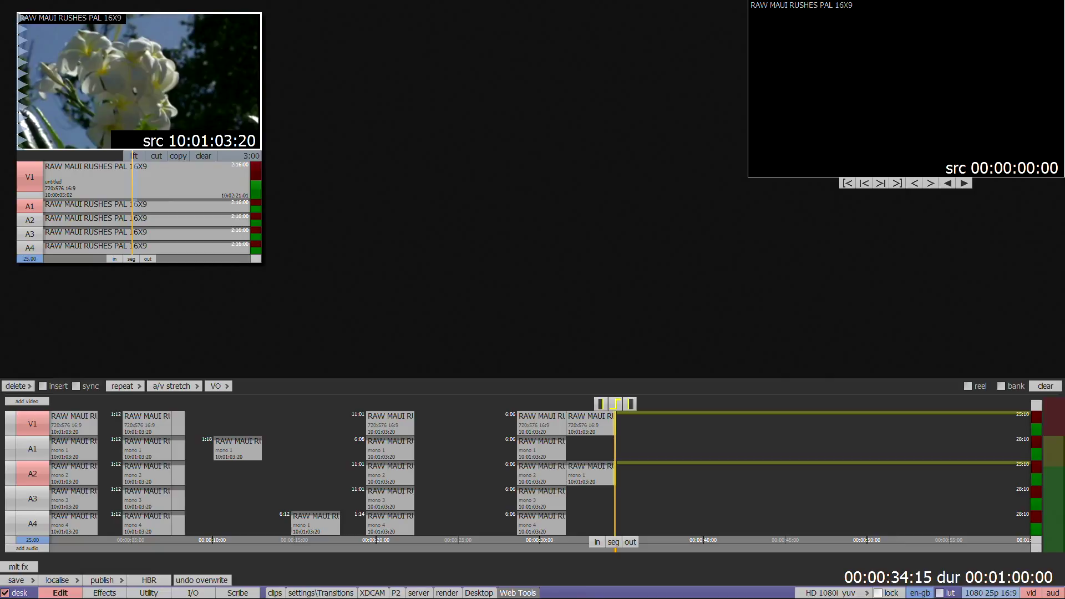
Mark in at 00:00:24:12 and overwrite successive 3-second RAW MAUI copies onto V1 and A2
{"action": "left_click", "coordinate": [450, 457]}
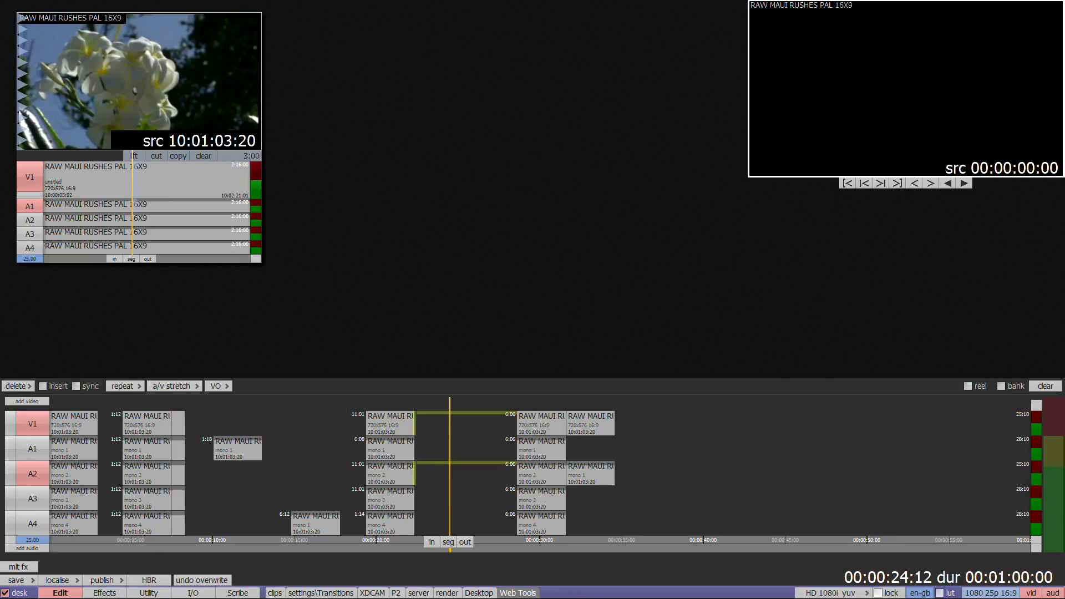
{"action": "key", "text": "i"}
{"action": "left_click", "coordinate": [703, 430]}
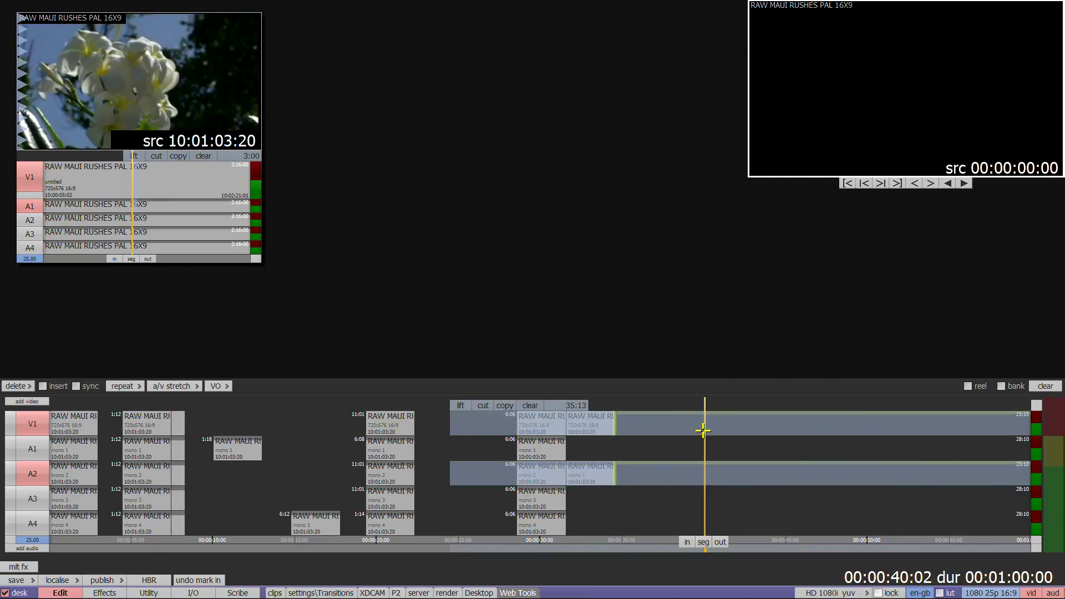
{"action": "left_click", "coordinate": [166, 111]}
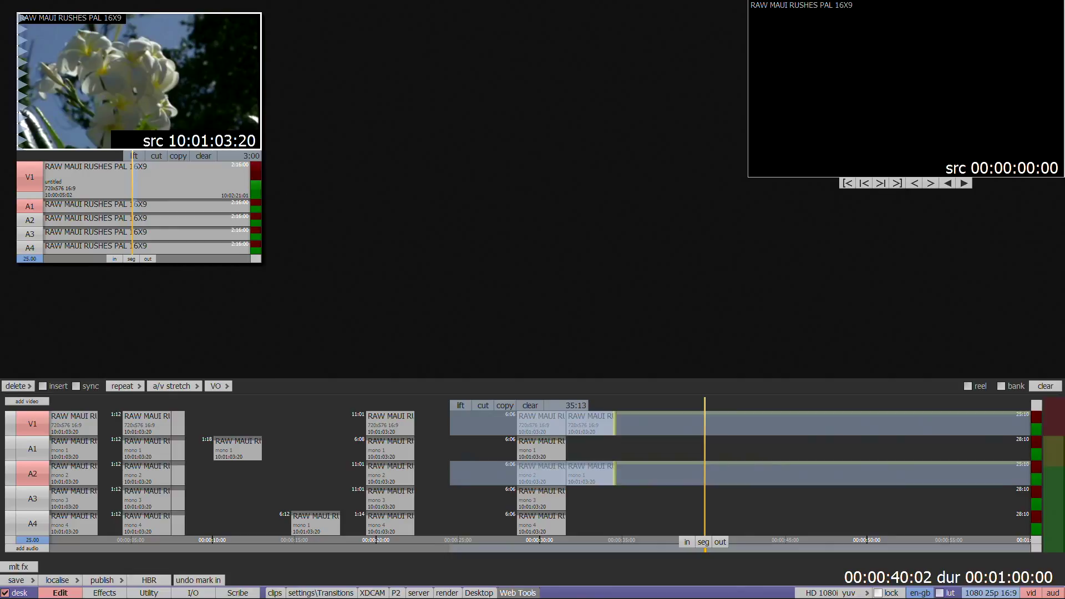
{"action": "key", "text": "b"}
{"action": "key", "text": "b"}
{"action": "key", "text": "b"}
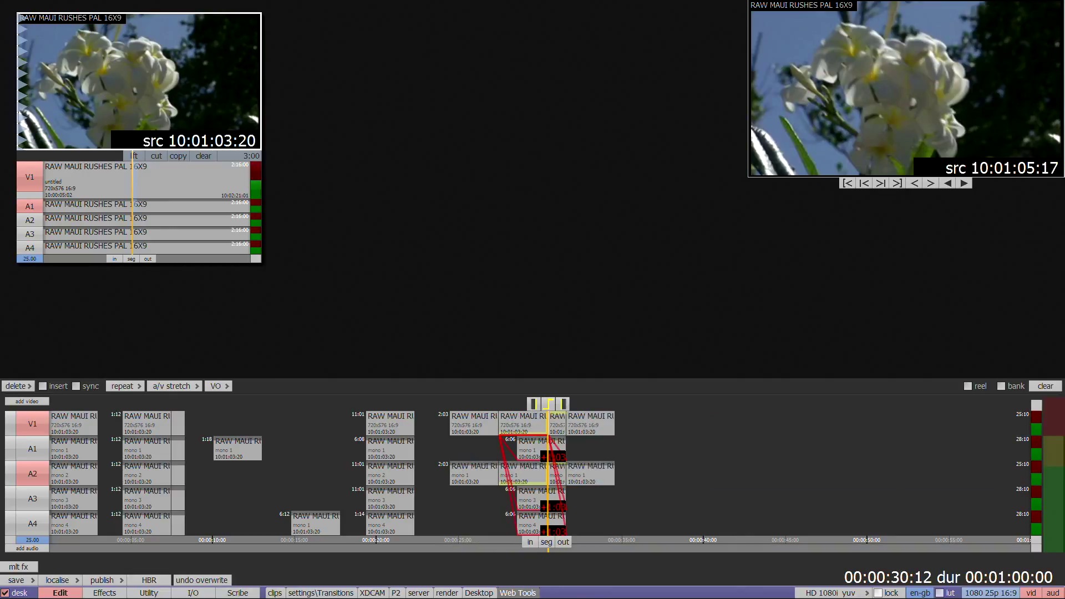
{"action": "key", "text": "b"}
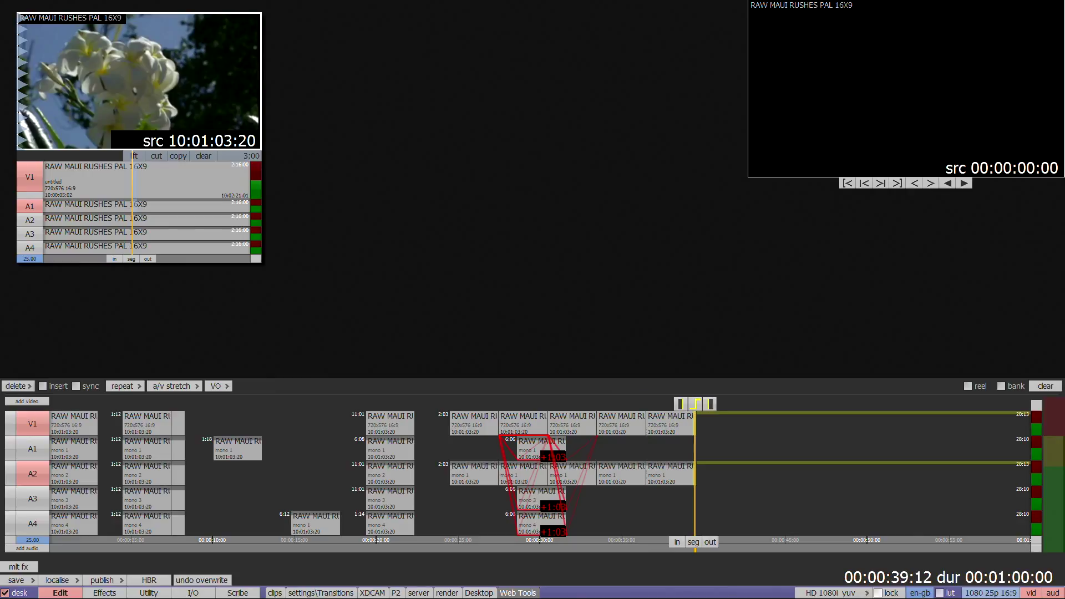
{"action": "key", "text": "b"}
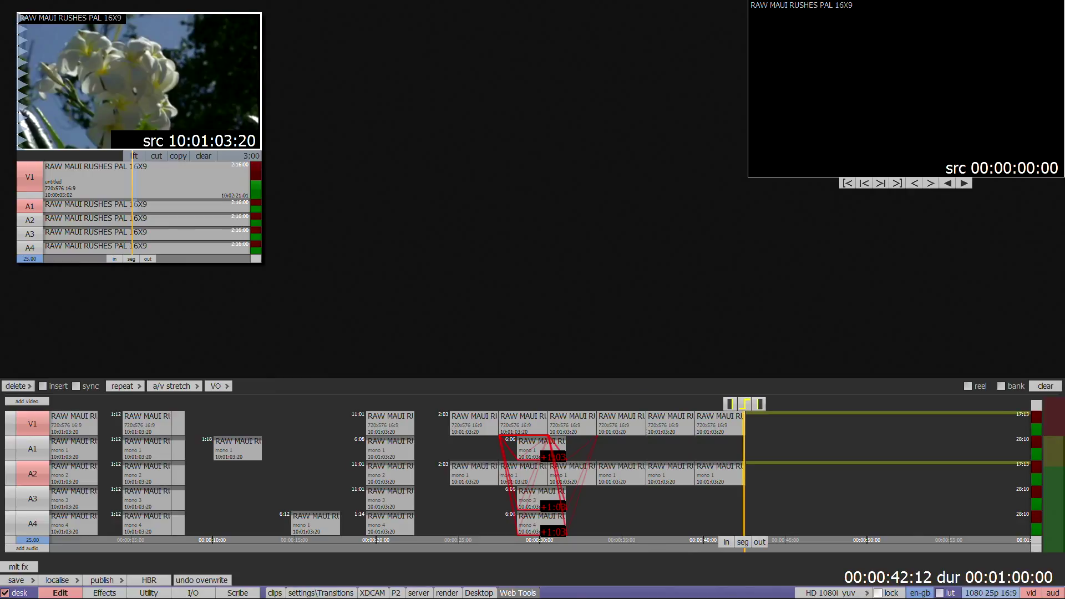
Clear the timeline, drag in 3 SHOT MAUI from the mau bin, then dock RAW MAUI RUSHES after it
{"action": "left_click", "coordinate": [1046, 386]}
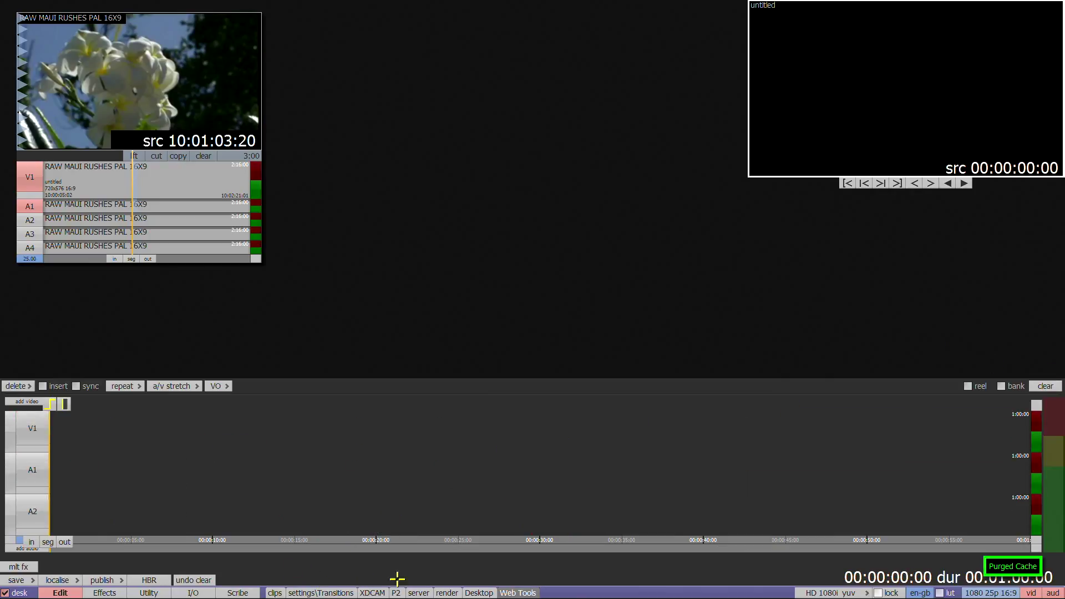
{"action": "left_click", "coordinate": [417, 591]}
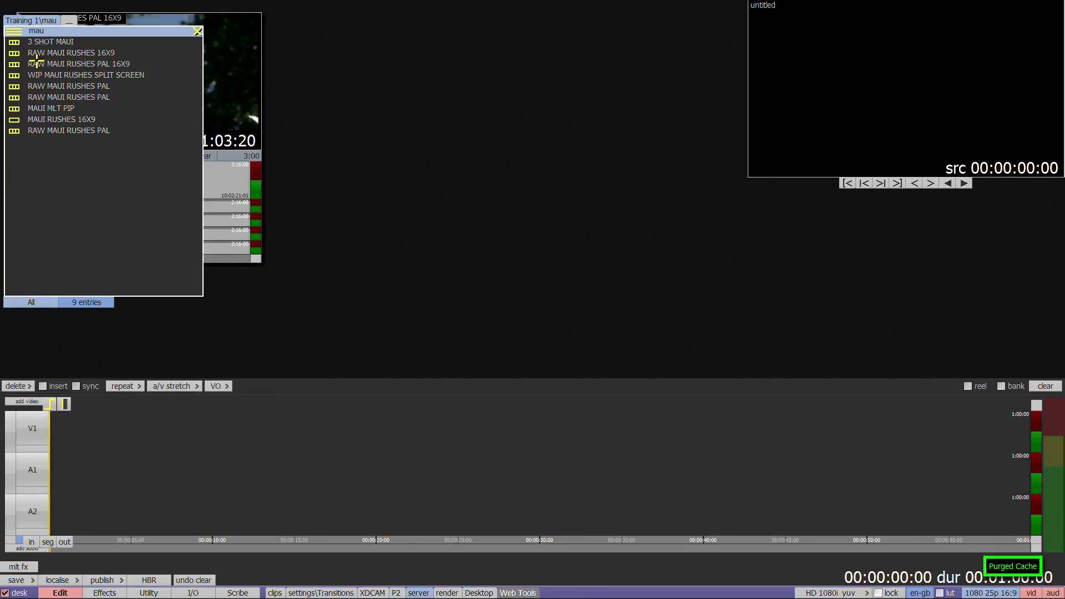
{"action": "left_click_drag", "start_coordinate": [37, 42], "coordinate": [802, 7]}
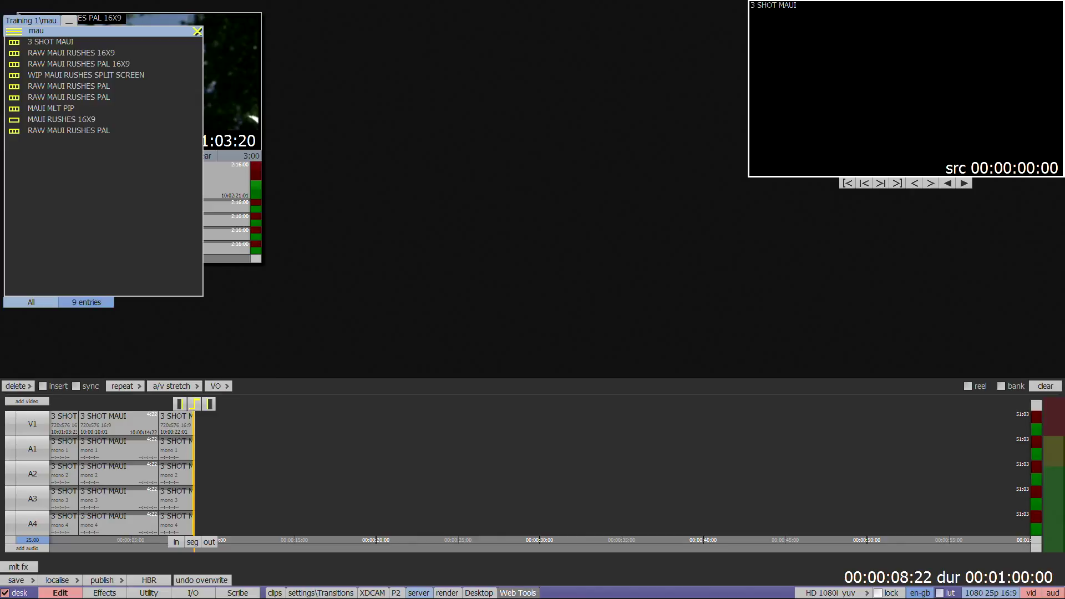
{"action": "left_click", "coordinate": [223, 27]}
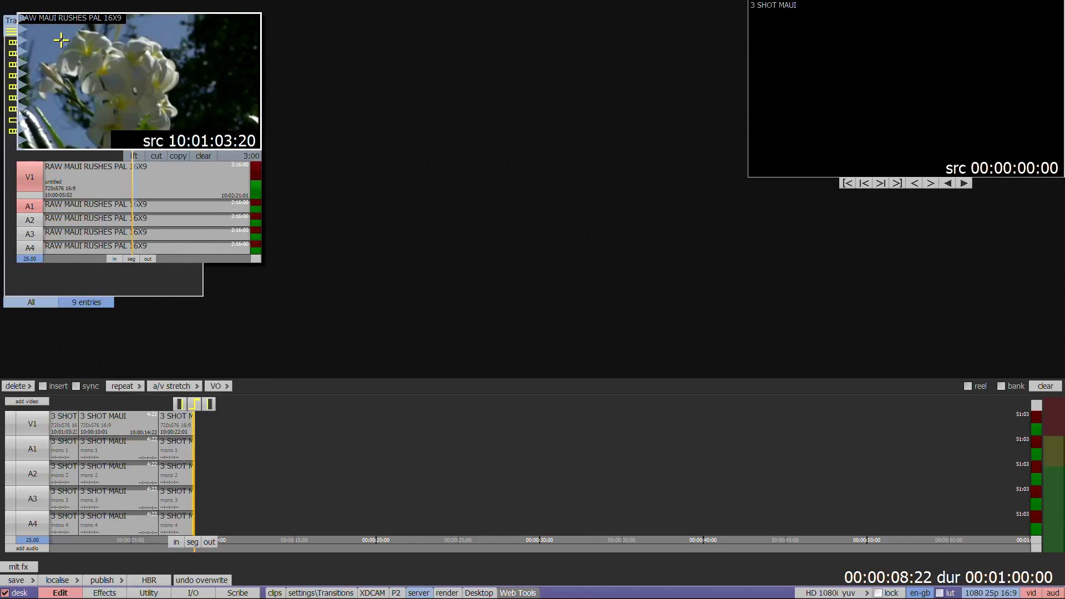
{"action": "left_click_drag", "start_coordinate": [61, 40], "coordinate": [810, 19]}
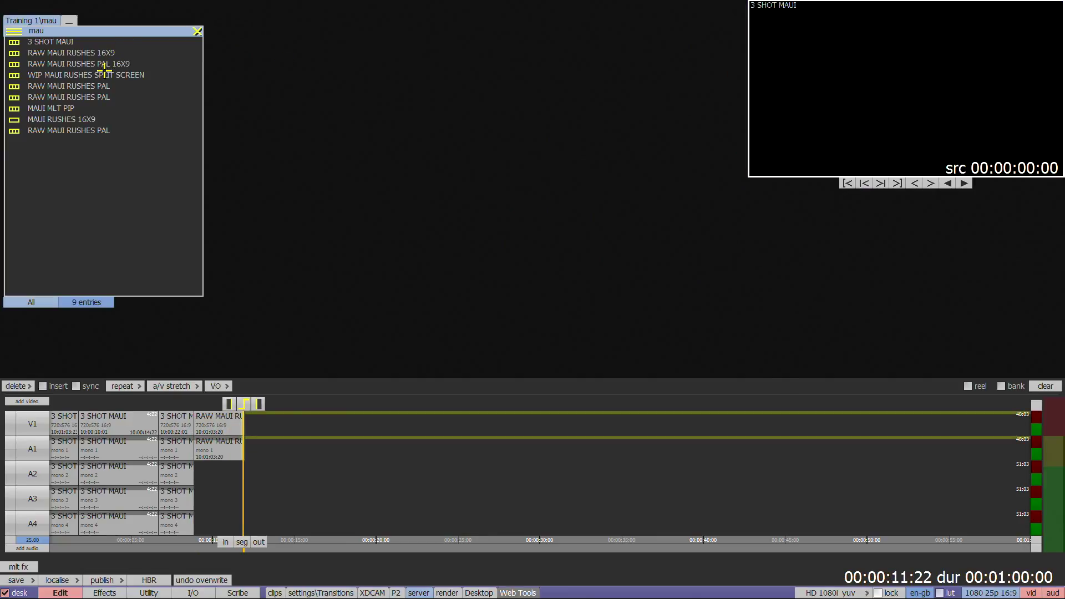
Place WIP MAUI RUSHES SPLIT SCREEN on the desktop and swap it with the 3 SHOT MAUI sequence and back
{"action": "left_click", "coordinate": [136, 73]}
{"action": "left_click_drag", "start_coordinate": [136, 74], "coordinate": [328, 43]}
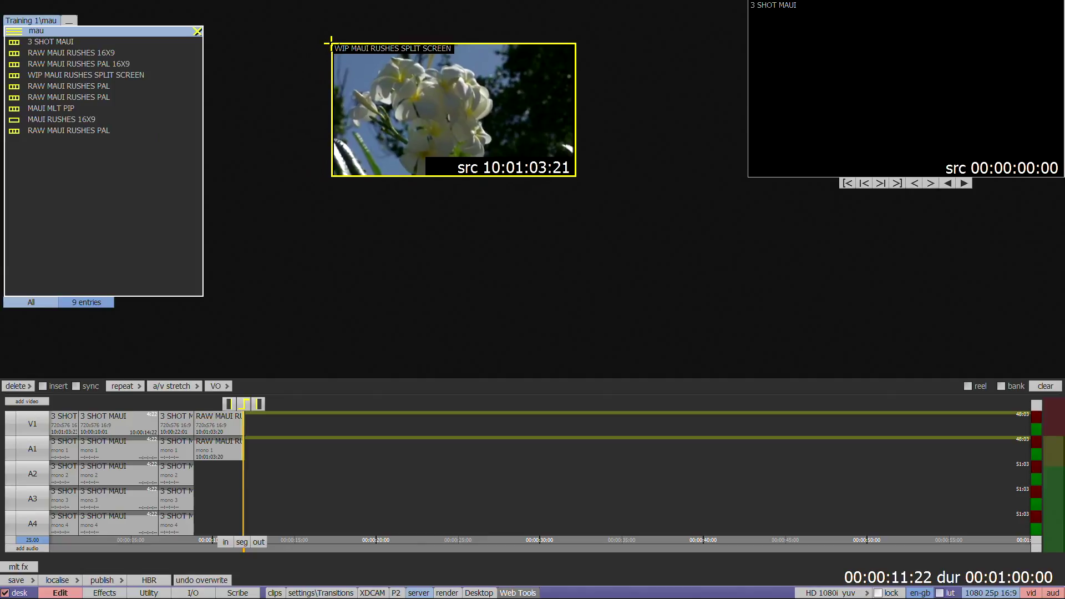
{"action": "left_click", "coordinate": [592, 48]}
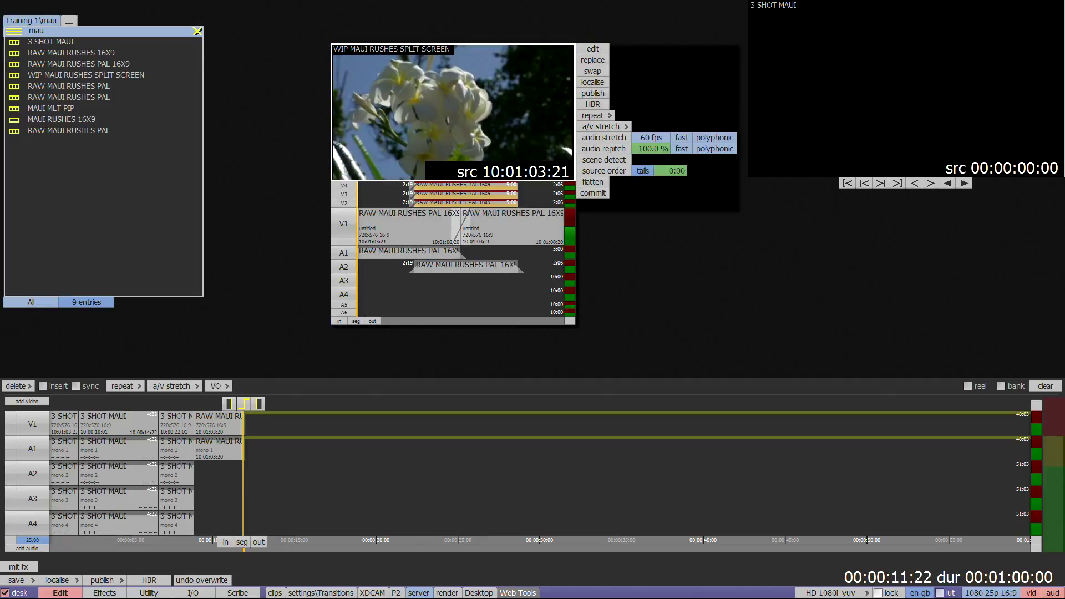
{"action": "left_click", "coordinate": [593, 71]}
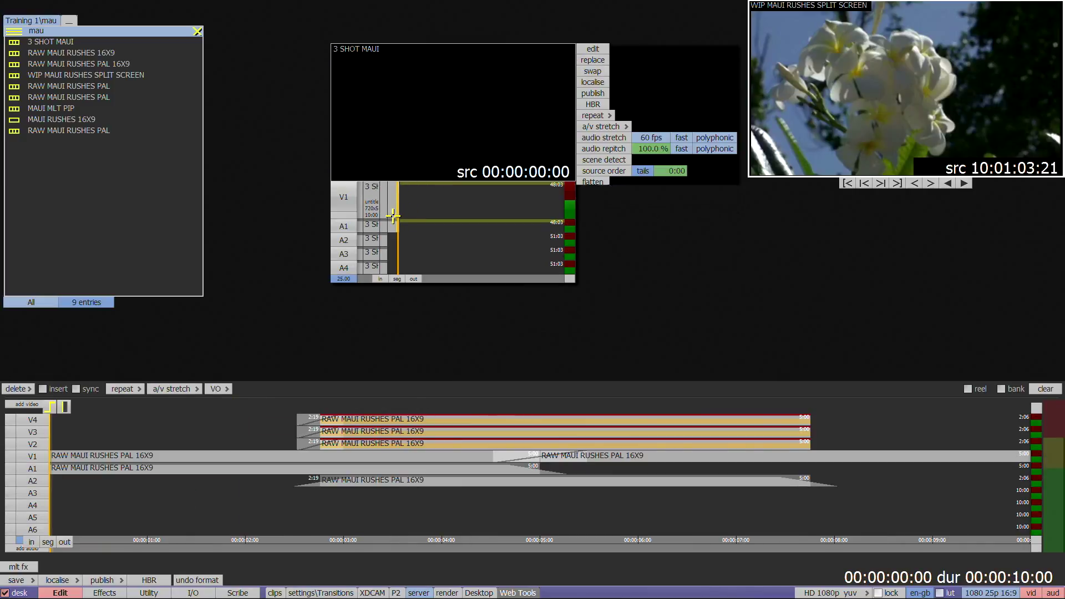
{"action": "left_click_drag", "start_coordinate": [391, 217], "coordinate": [368, 217]}
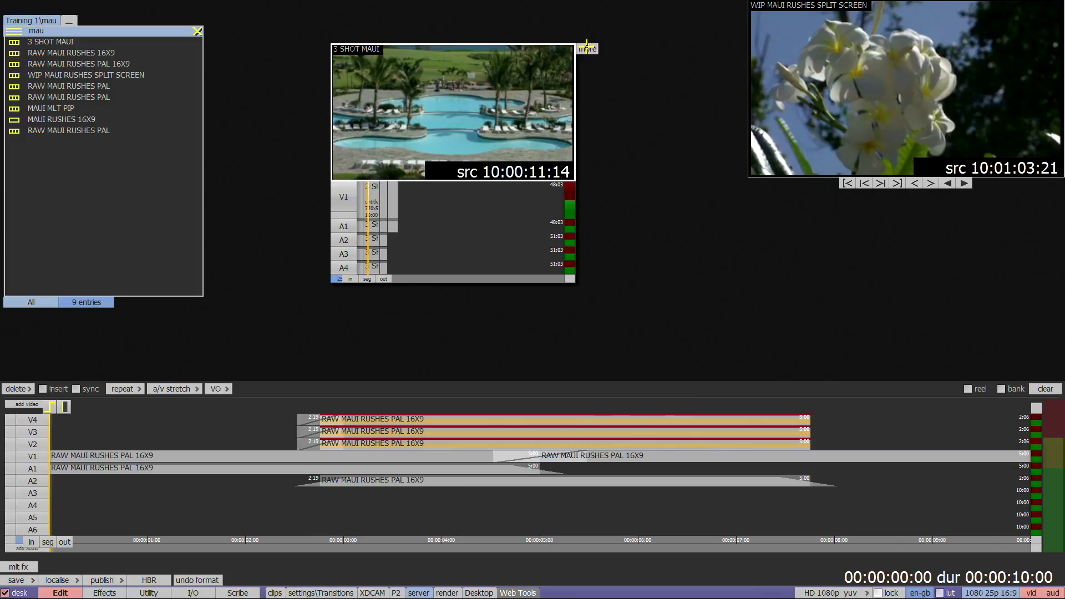
{"action": "left_click", "coordinate": [587, 48]}
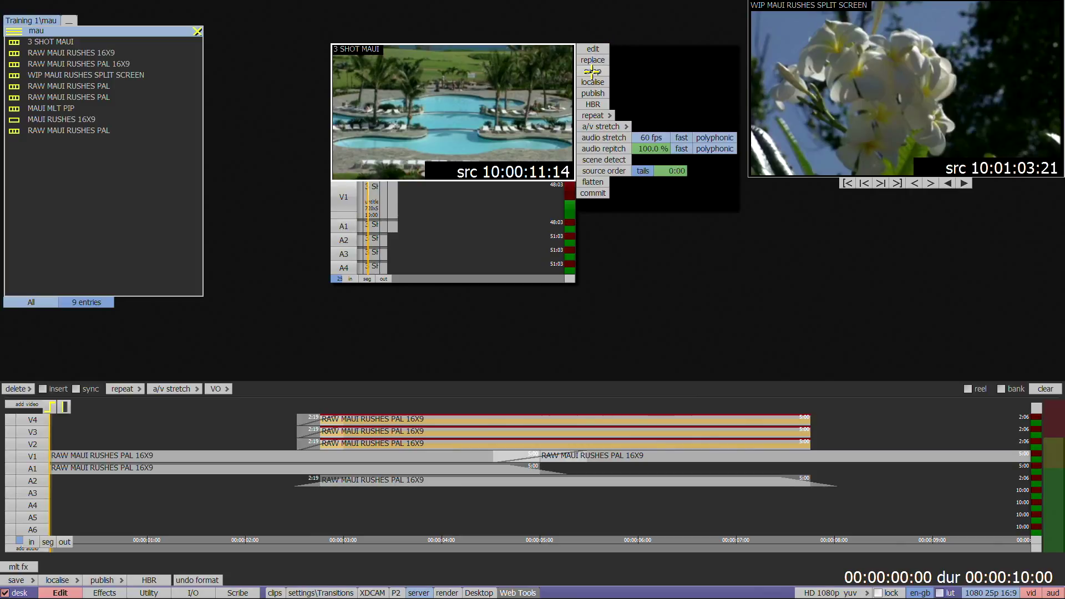
{"action": "left_click", "coordinate": [592, 71]}
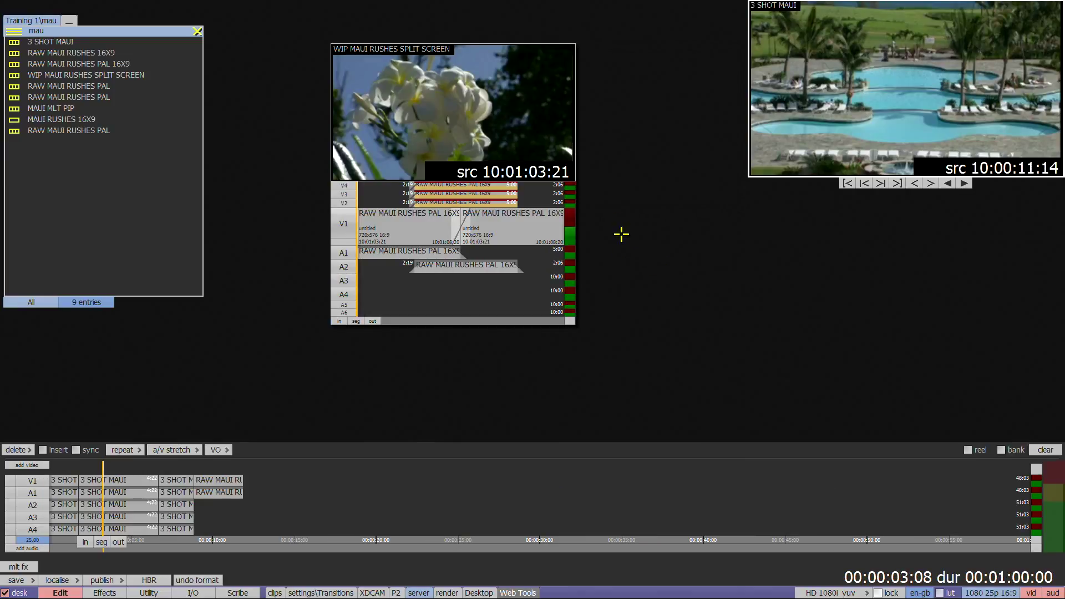
Close the split-screen viewer, restore it with Ctrl+Z, and move its window
{"action": "left_click", "coordinate": [566, 51]}
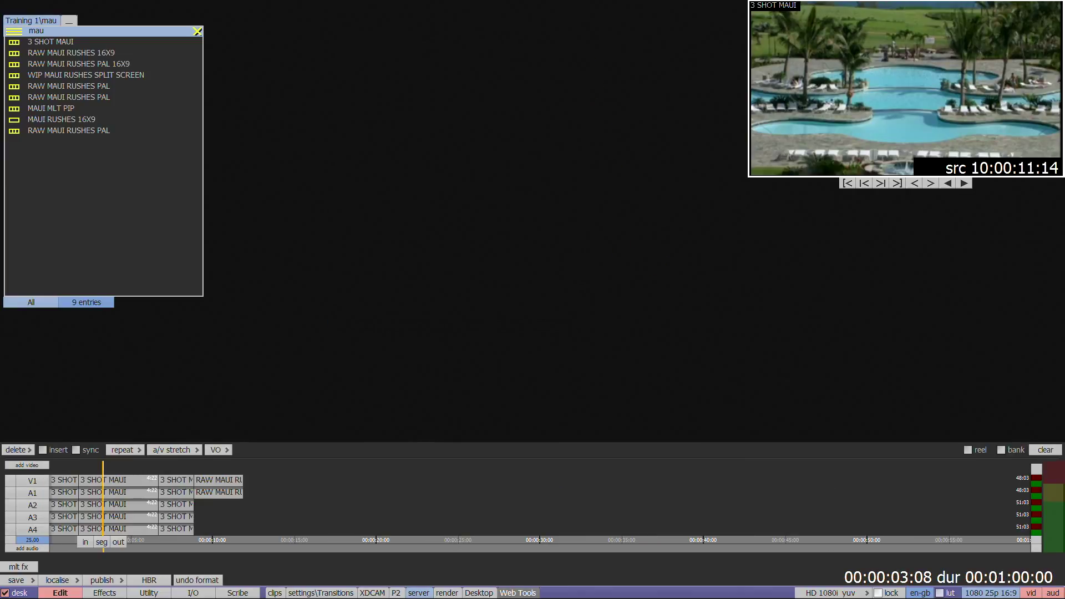
{"action": "key", "text": "ctrl+z"}
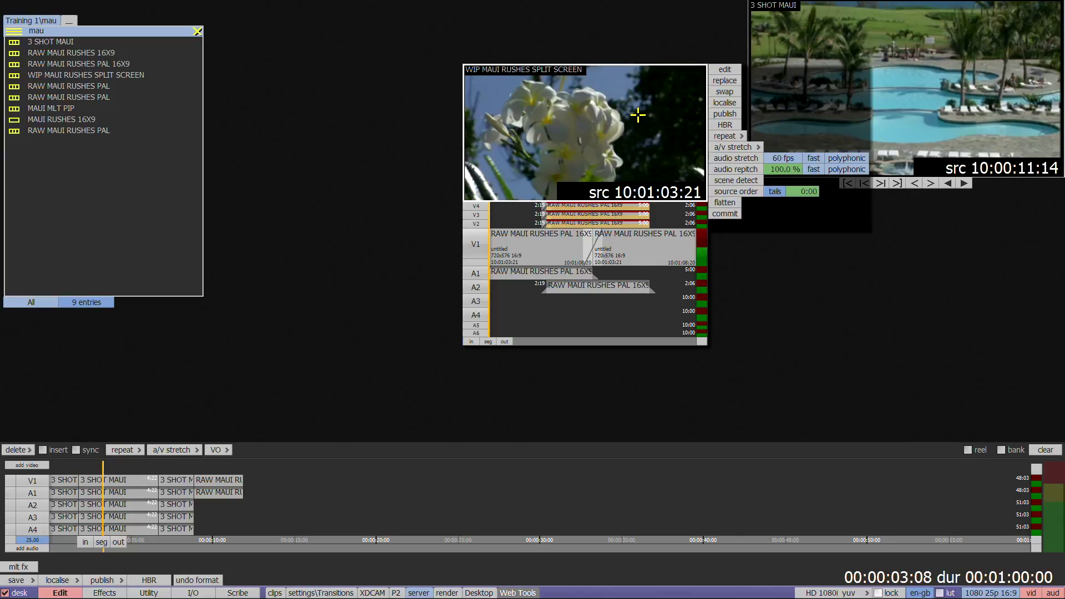
{"action": "left_click_drag", "start_coordinate": [638, 110], "coordinate": [548, 98]}
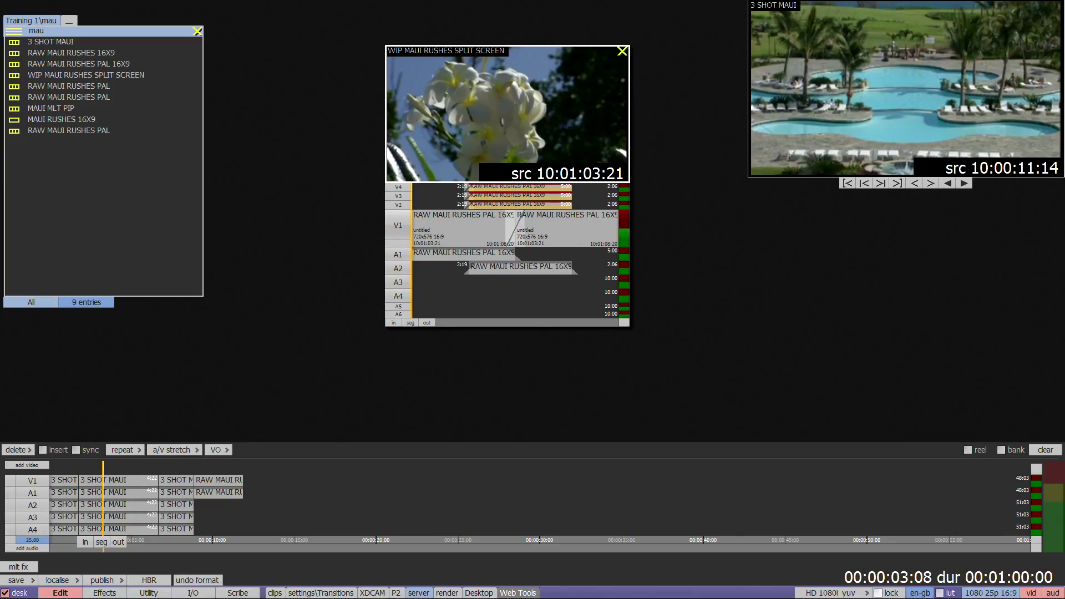
Close the split-screen viewer and overwrite three RAW MAUI RUSHES PAL 16X9 segments onto V1 and A1–A4
{"action": "left_click", "coordinate": [624, 52]}
{"action": "key", "text": "ctrl+z"}
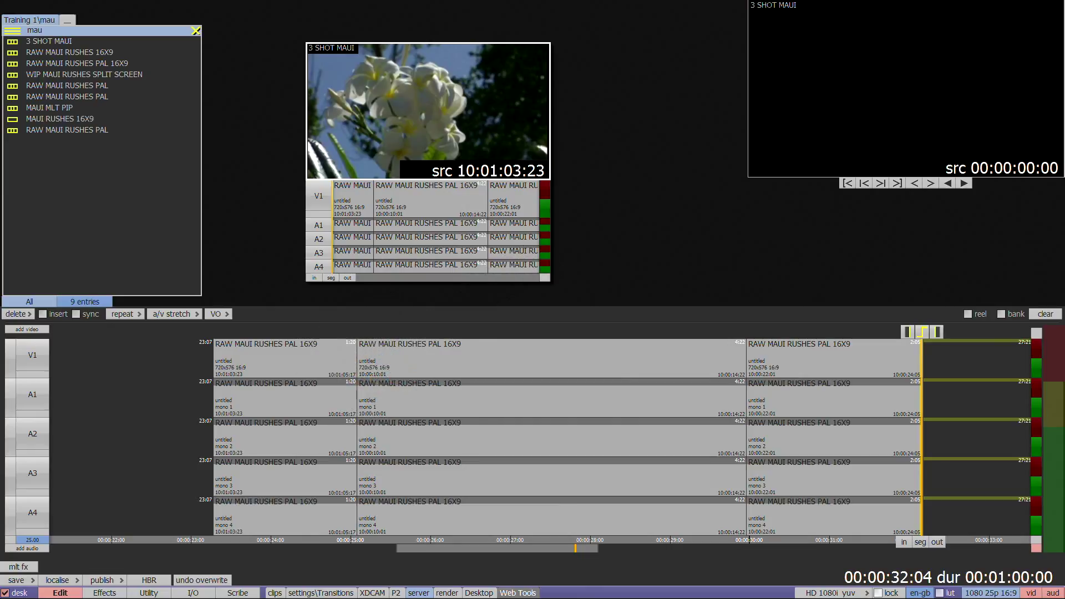
Clear the timeline and overwrite source V1/A1 onto timeline V1 and A2, ending at 00:00:08:22
{"action": "left_click", "coordinate": [1057, 315]}
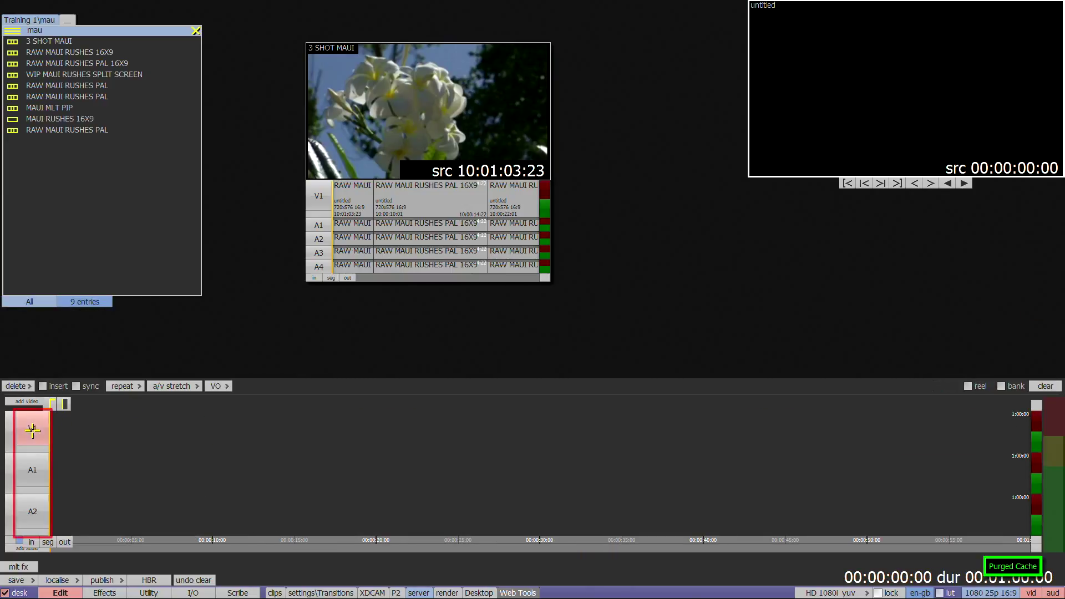
{"action": "left_click", "coordinate": [33, 433]}
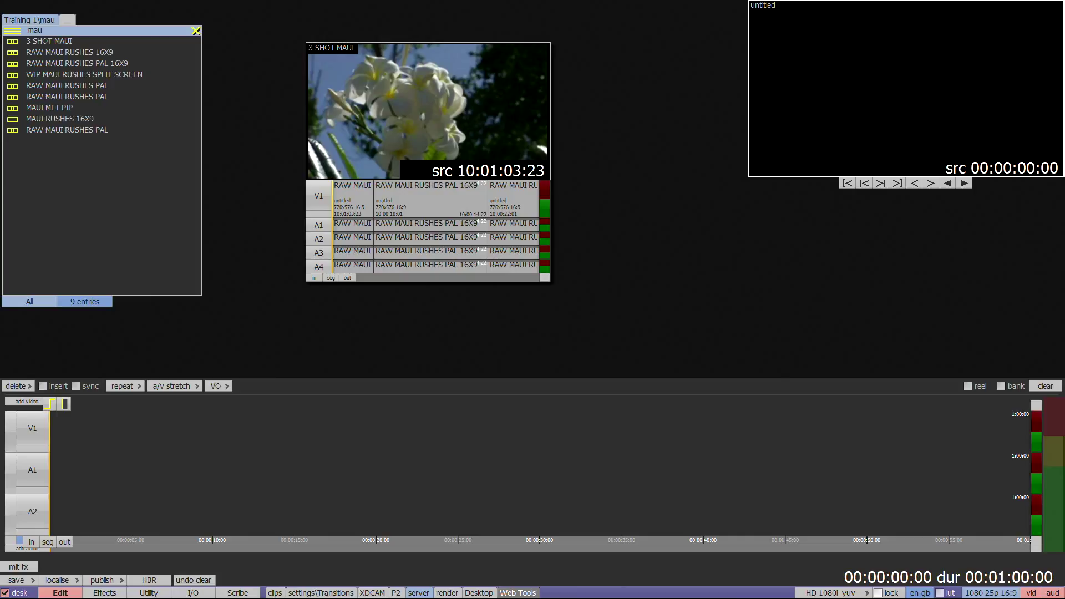
{"action": "left_click", "coordinate": [319, 199]}
{"action": "left_click", "coordinate": [320, 226]}
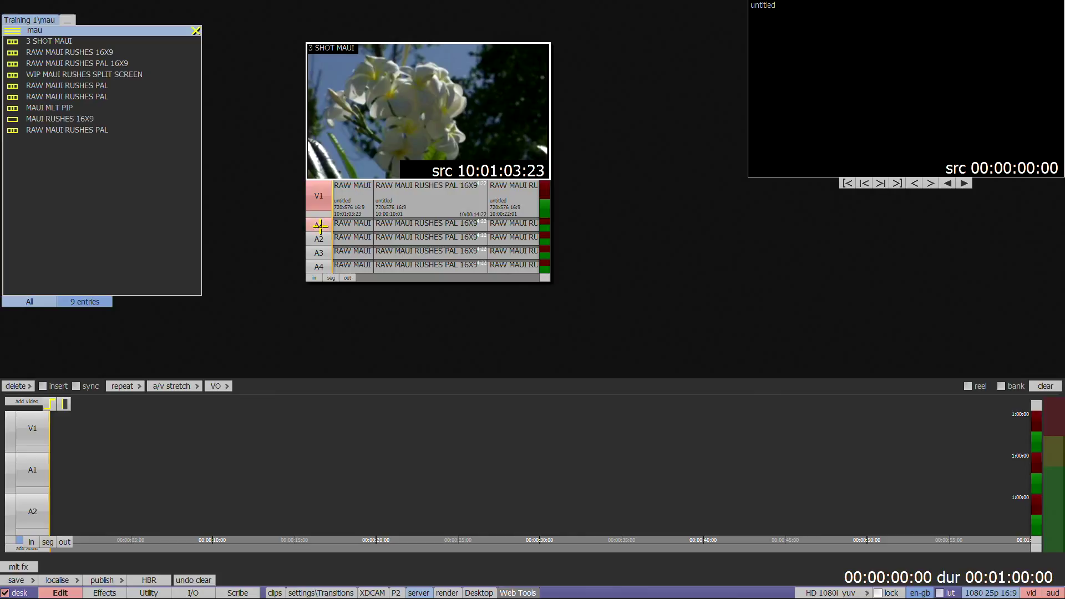
{"action": "left_click", "coordinate": [32, 429]}
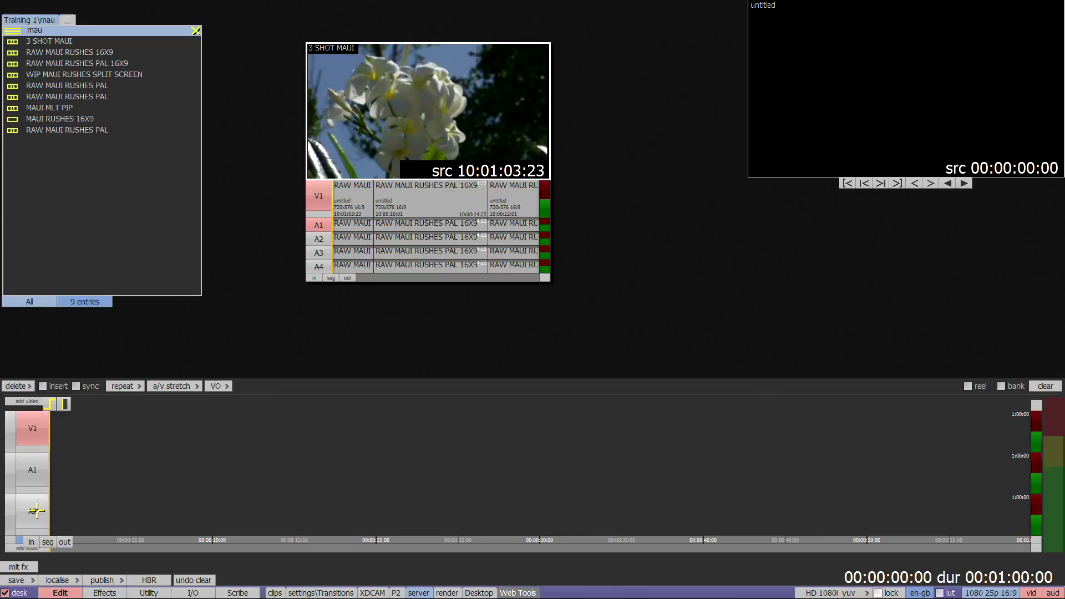
{"action": "left_click", "coordinate": [36, 511]}
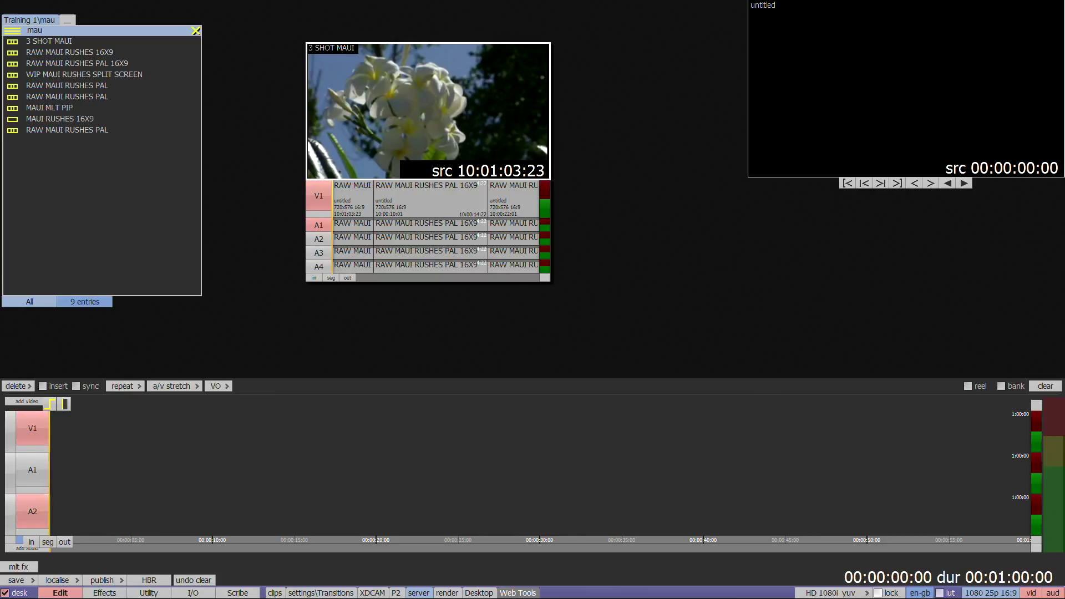
{"action": "key", "text": "b"}
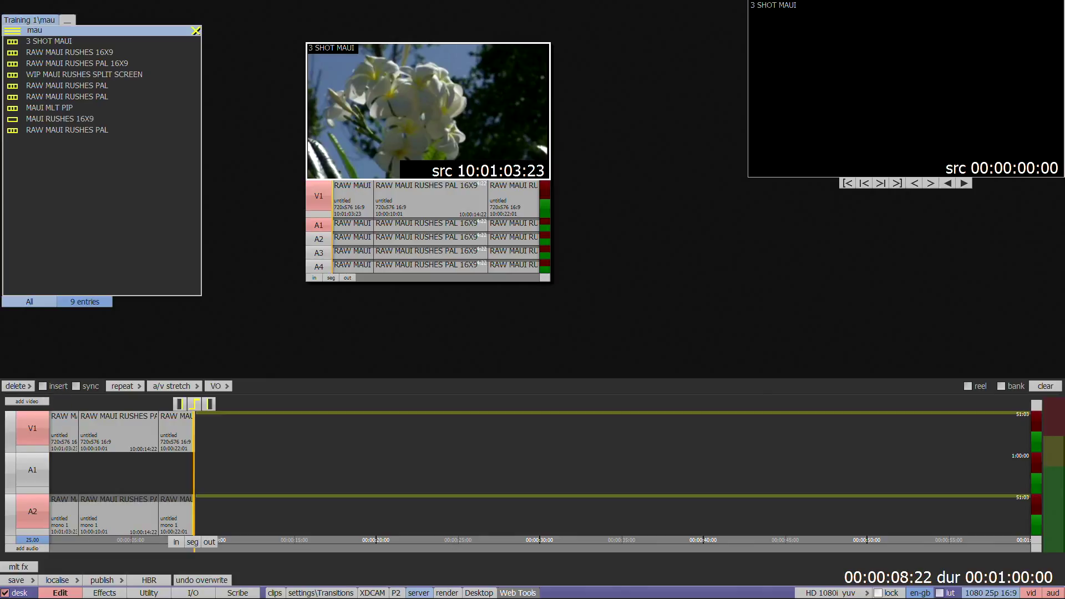
Overwrite more source clips onto V1 and A2, with source A2/A3 enabled and A1 disabled
{"action": "left_click", "coordinate": [32, 430]}
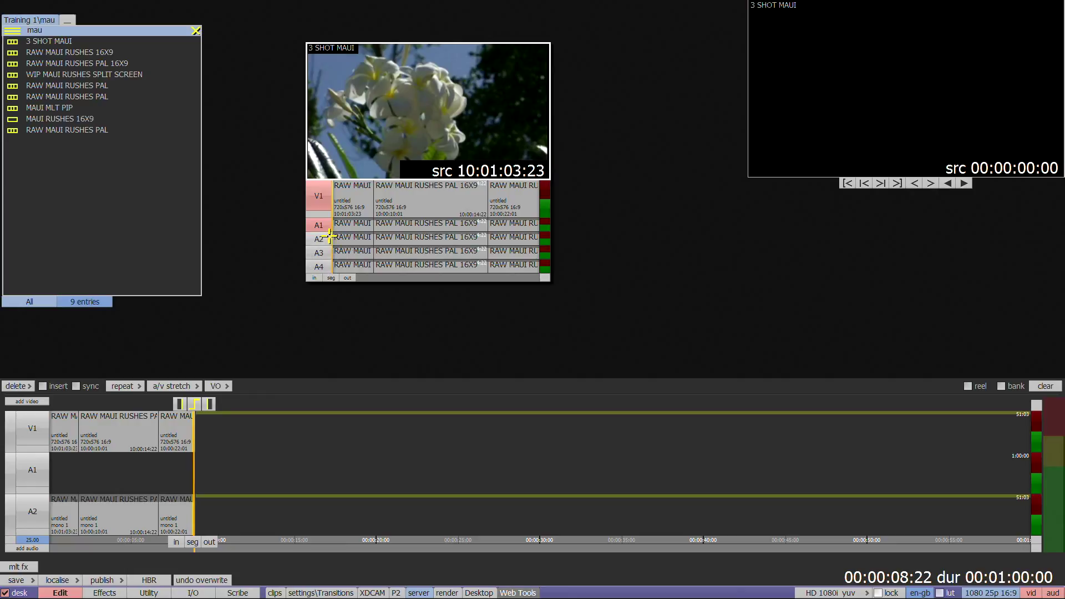
{"action": "left_click", "coordinate": [318, 251]}
{"action": "left_click", "coordinate": [318, 236]}
{"action": "left_click", "coordinate": [319, 227]}
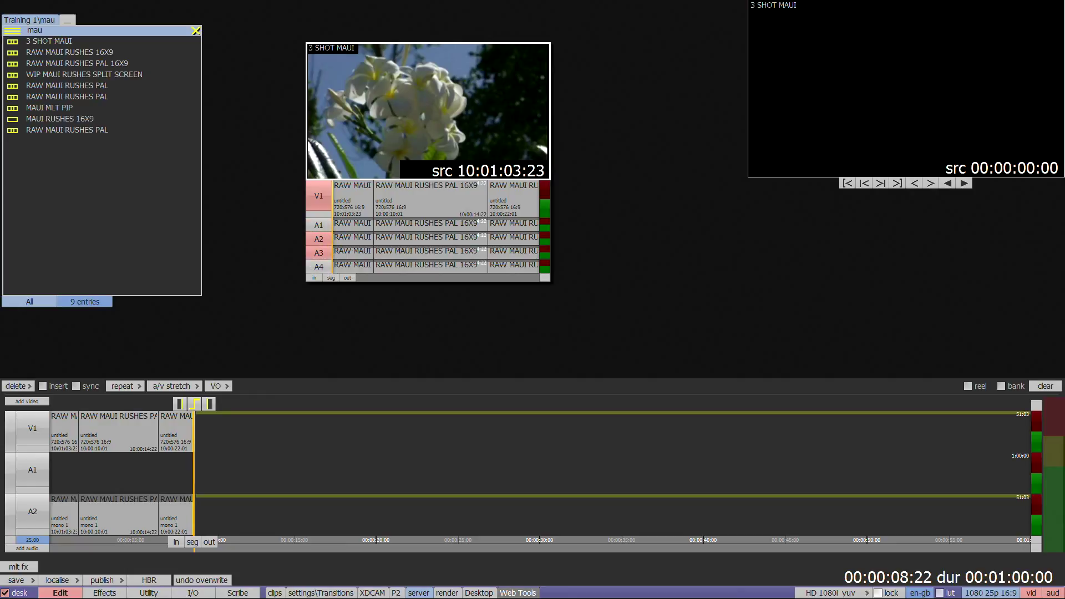
{"action": "key", "text": "b"}
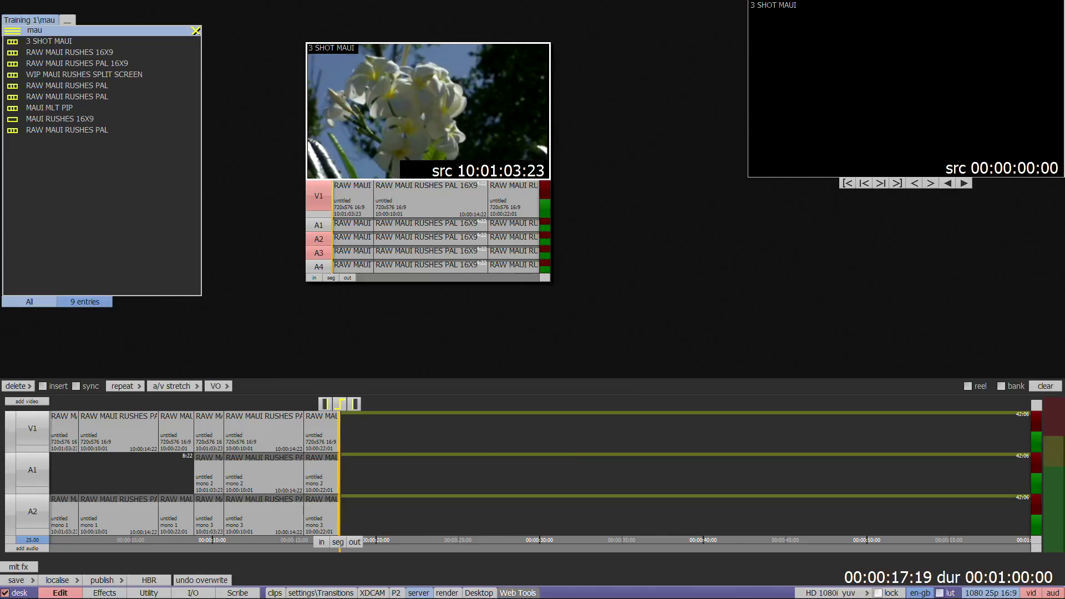
Overwrite source audio alone onto timeline A1, extending it to 00:00:26:16
{"action": "left_click", "coordinate": [32, 469]}
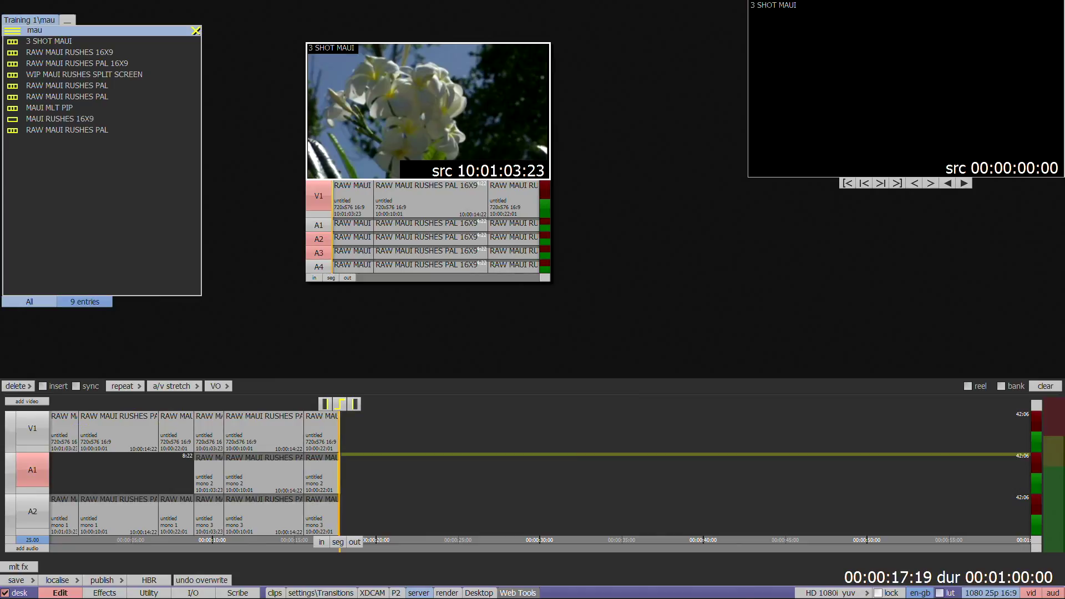
{"action": "left_click", "coordinate": [319, 239]}
{"action": "left_click", "coordinate": [318, 196]}
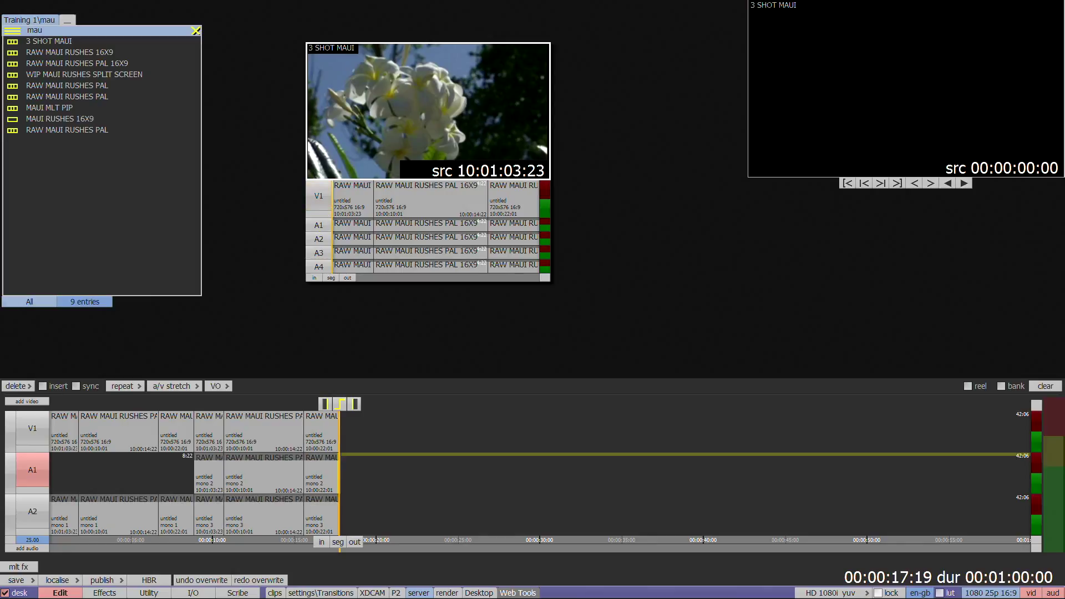
{"action": "key", "text": "b"}
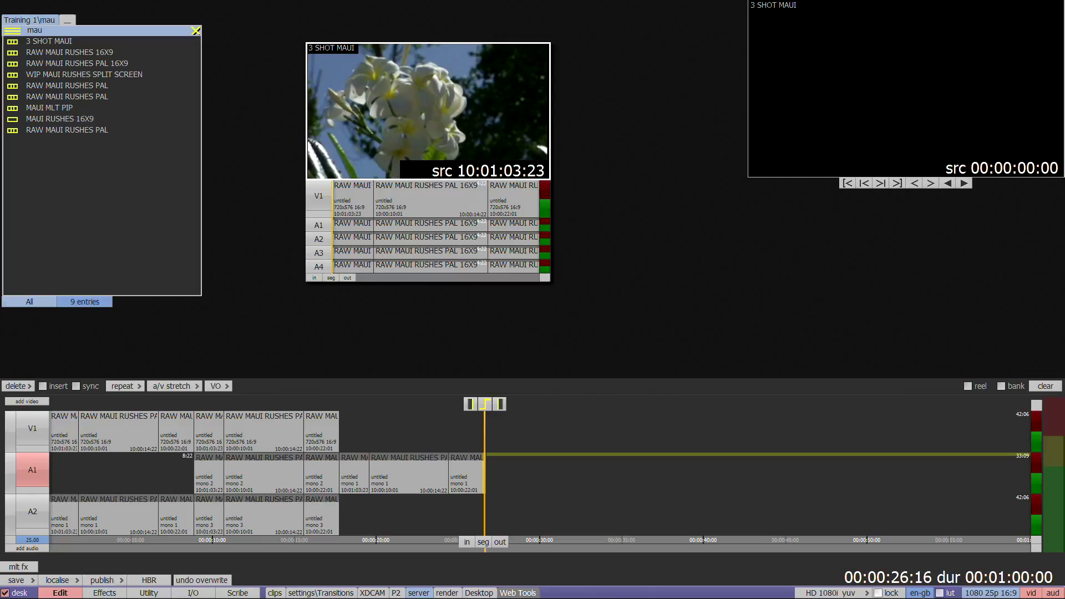
Insert an empty V2 video track and a new empty A2 audio track, pushing the old A2 to A3
{"action": "left_click", "coordinate": [906, 89]}
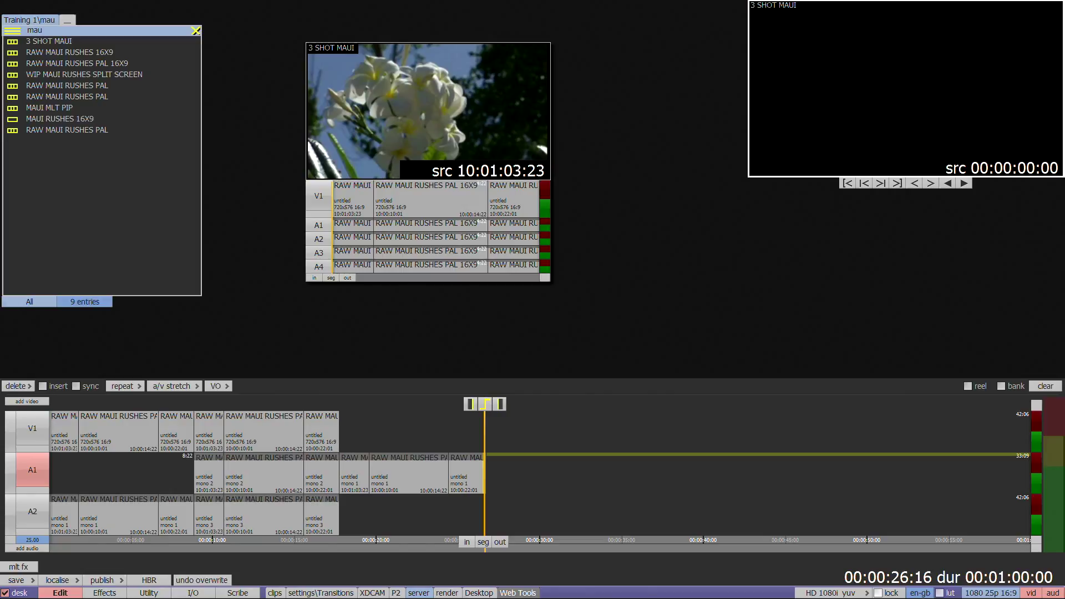
{"action": "left_click", "coordinate": [31, 401]}
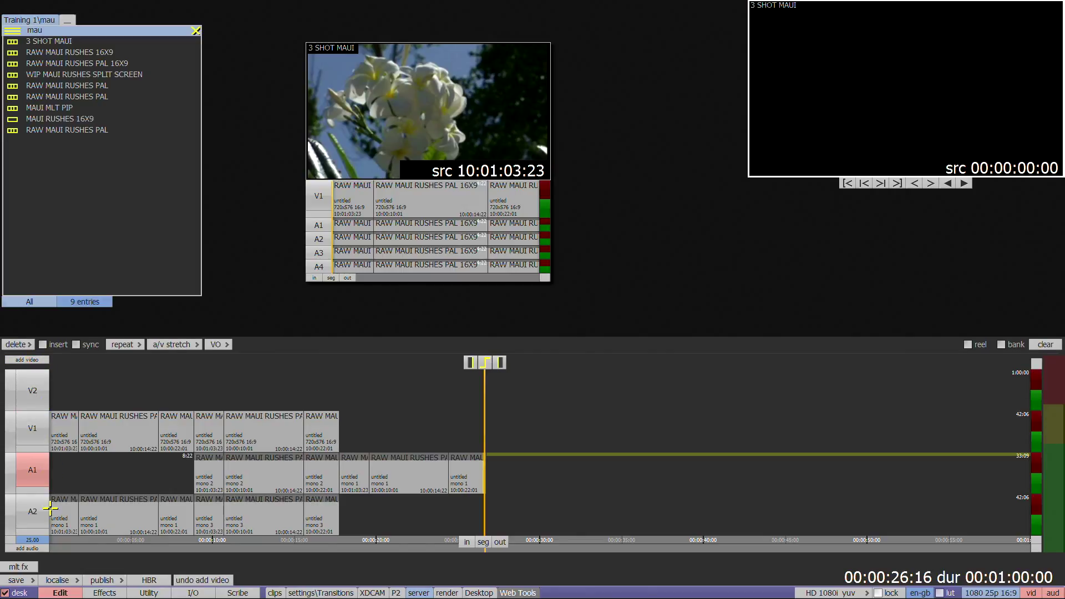
{"action": "left_click", "coordinate": [27, 548]}
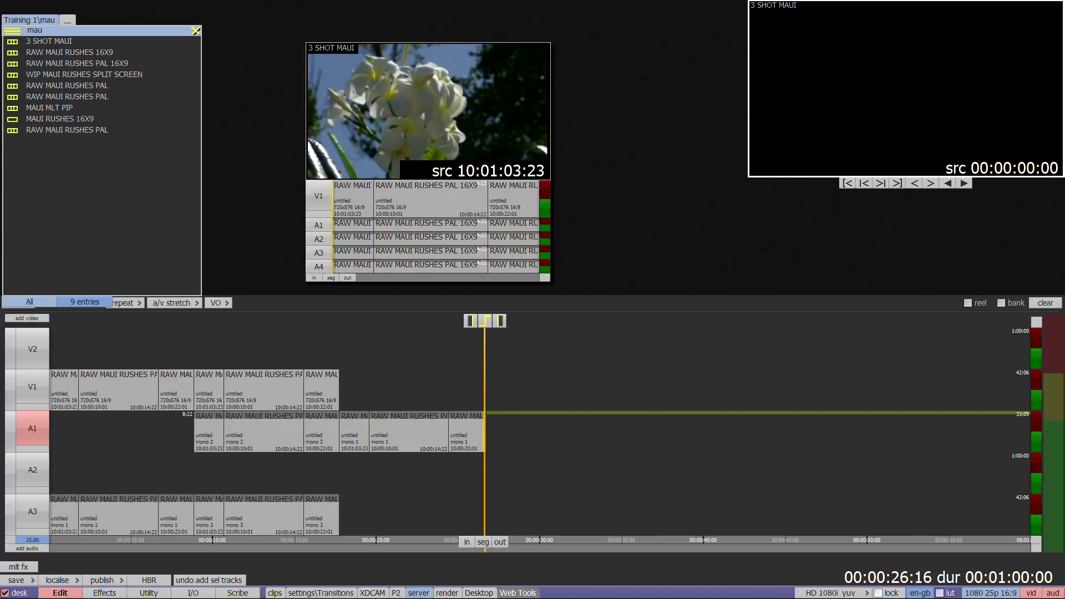
Close the mau bin and delete the empty V2 video track
{"action": "left_click", "coordinate": [196, 31]}
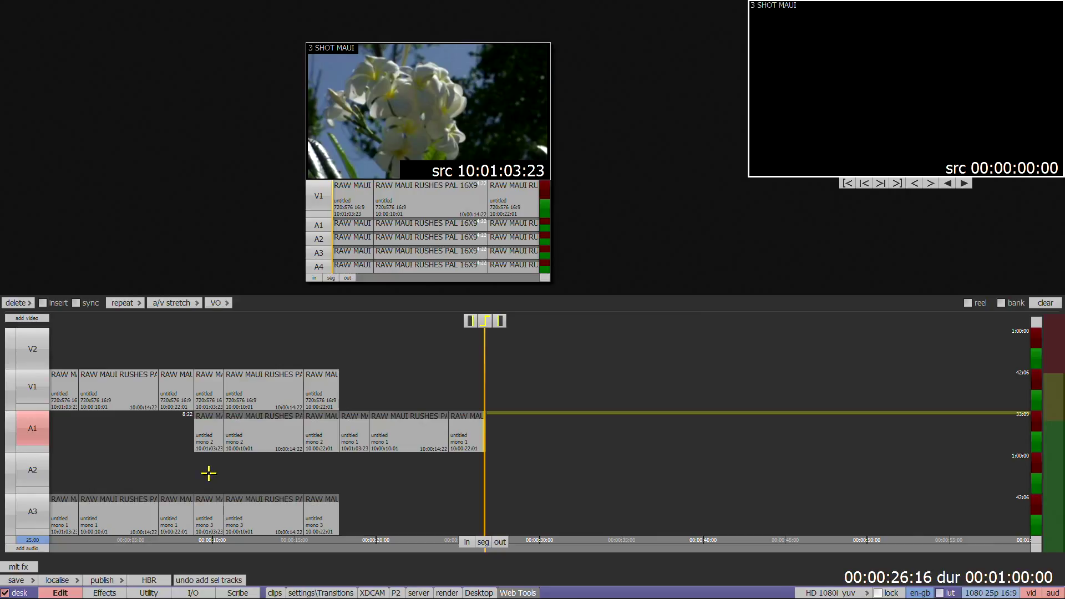
{"action": "left_click", "coordinate": [32, 429]}
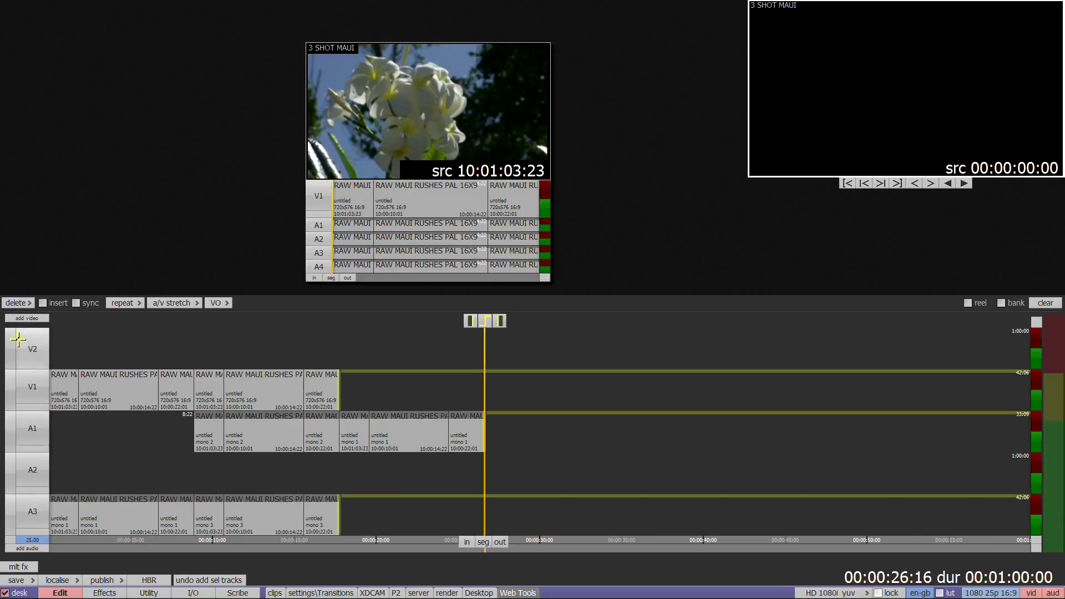
{"action": "left_click", "coordinate": [17, 302]}
{"action": "left_click", "coordinate": [32, 345]}
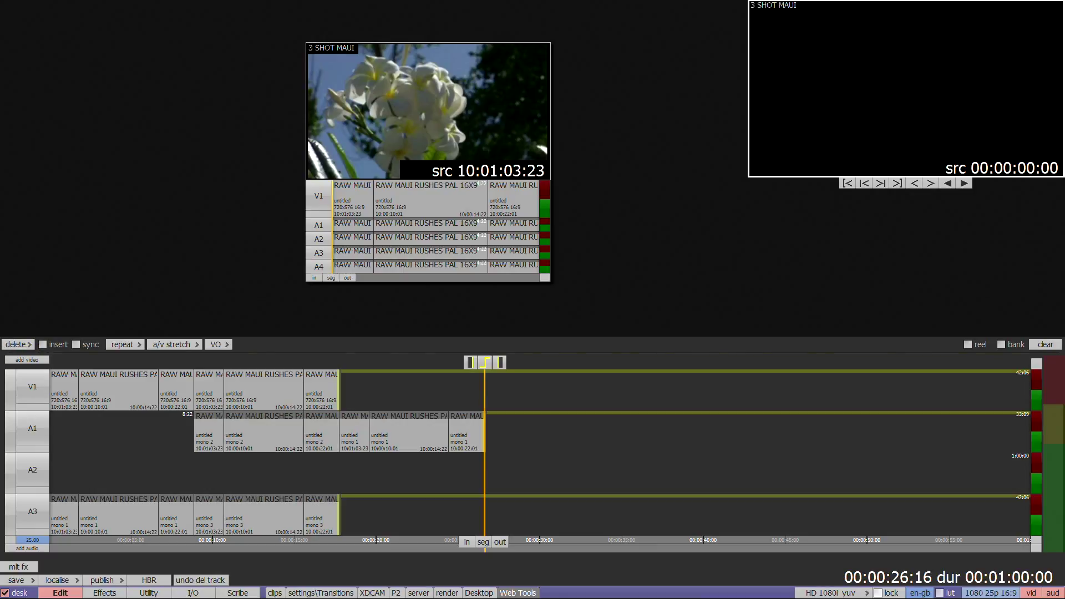
Delete the A2, A3 and A1 audio tracks, leaving only V1
{"action": "left_click", "coordinate": [37, 487]}
{"action": "left_click", "coordinate": [37, 499]}
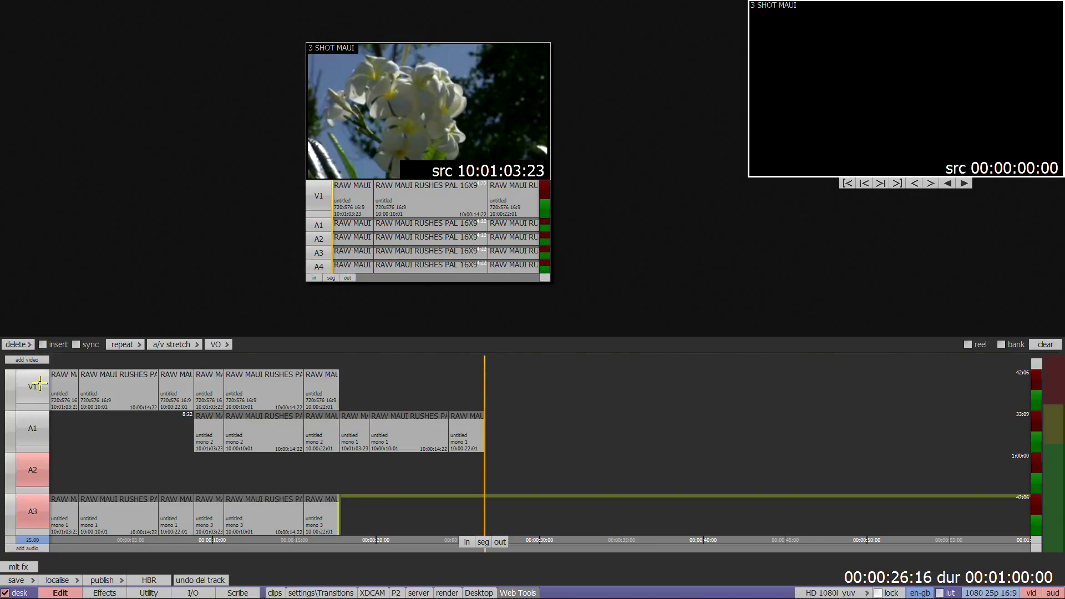
{"action": "left_click", "coordinate": [20, 343]}
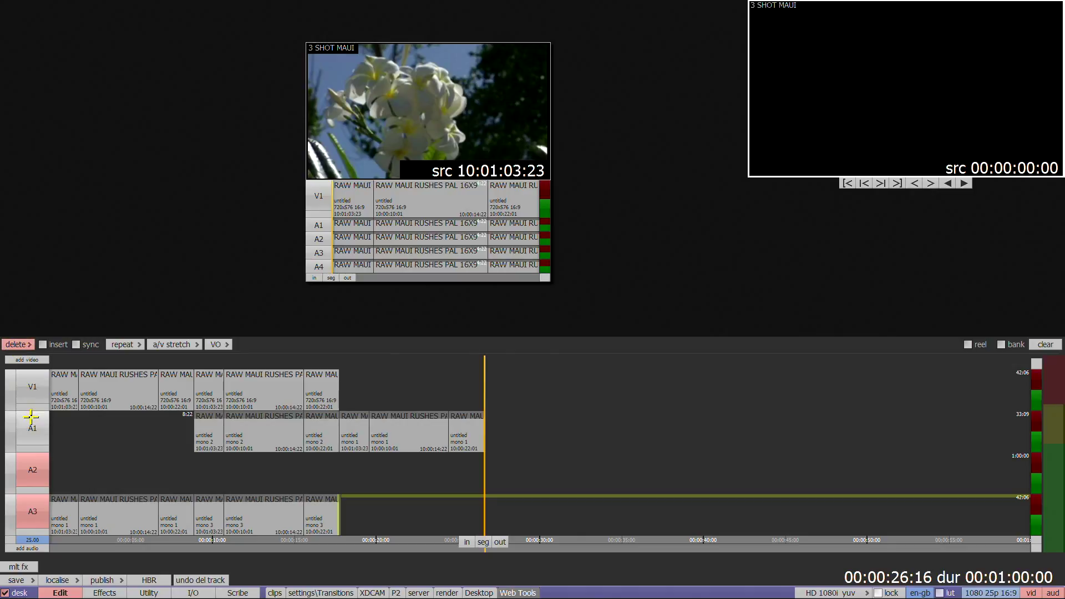
{"action": "left_click", "coordinate": [32, 469]}
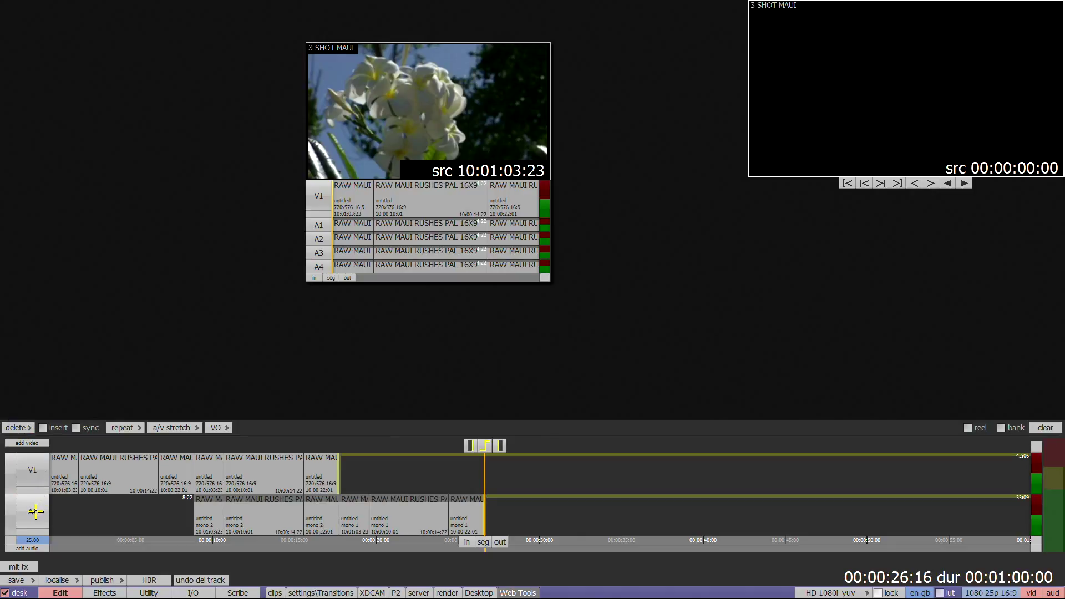
{"action": "right_click", "coordinate": [31, 511]}
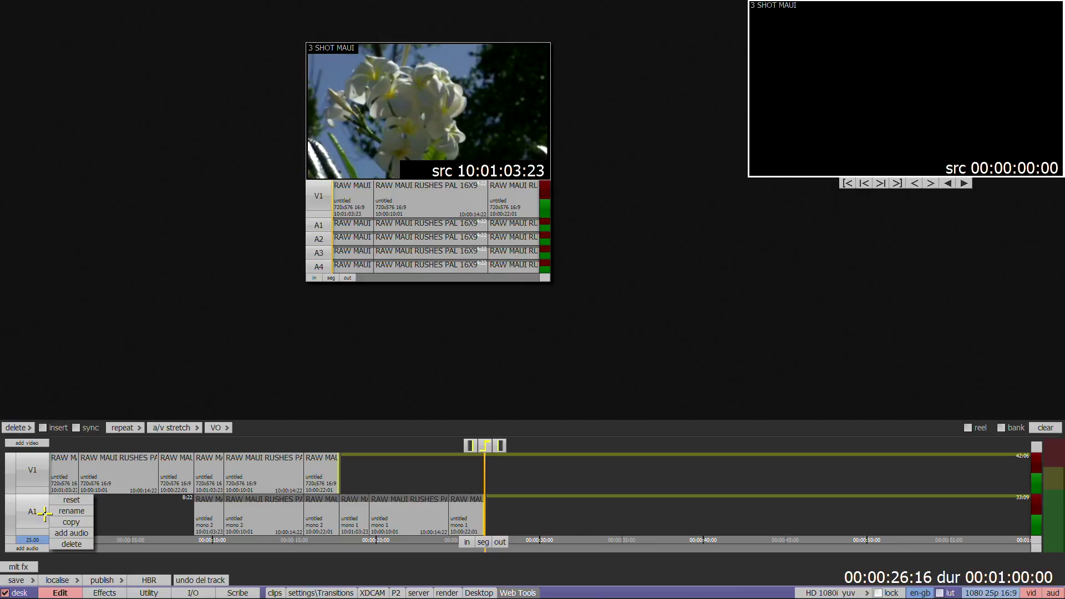
{"action": "left_click", "coordinate": [73, 545]}
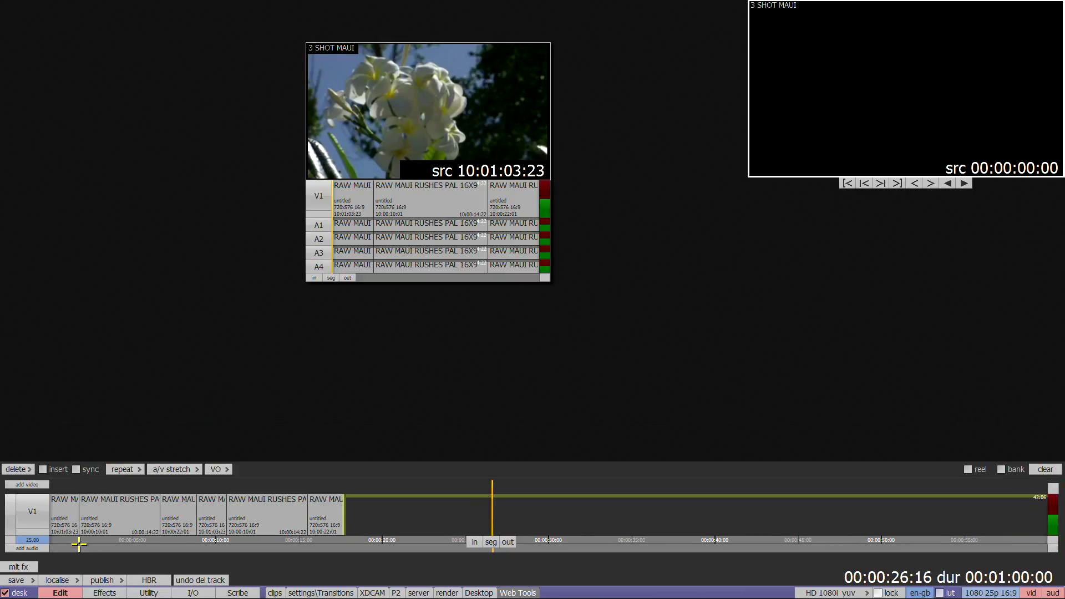
Clear the timeline, then undo five times to restore the V1, A1 and A2 clips
{"action": "left_click", "coordinate": [1046, 469]}
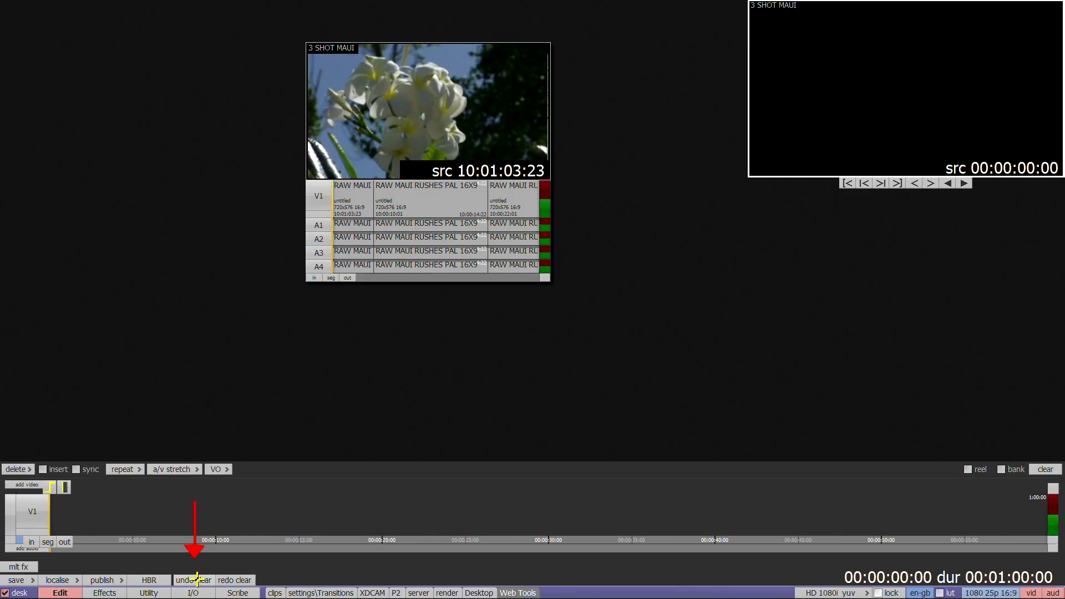
{"action": "left_click", "coordinate": [197, 579]}
{"action": "left_click", "coordinate": [202, 580]}
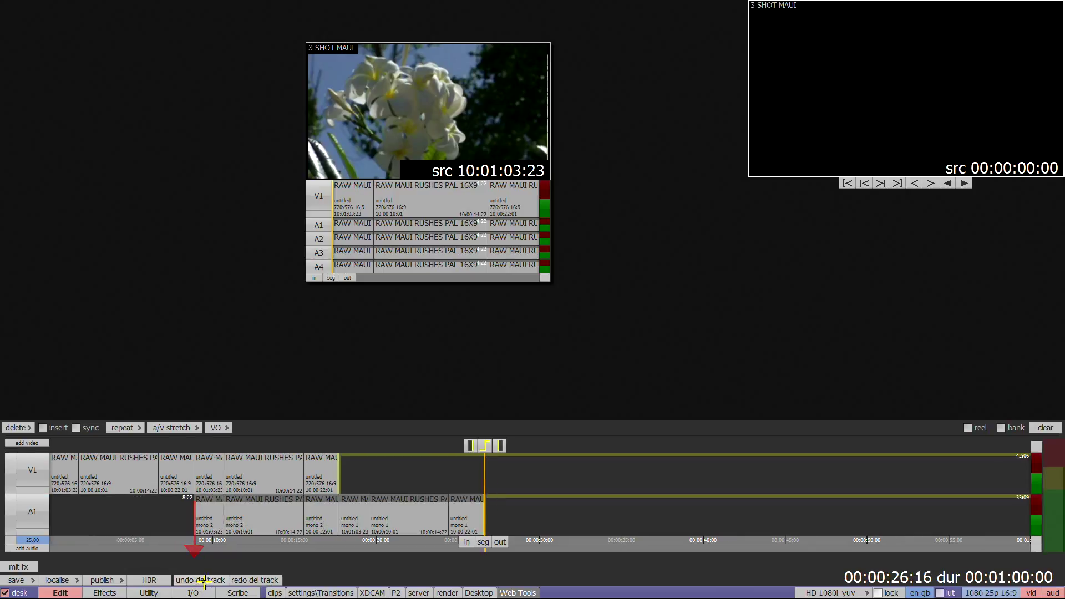
{"action": "key", "text": "ctrl+z"}
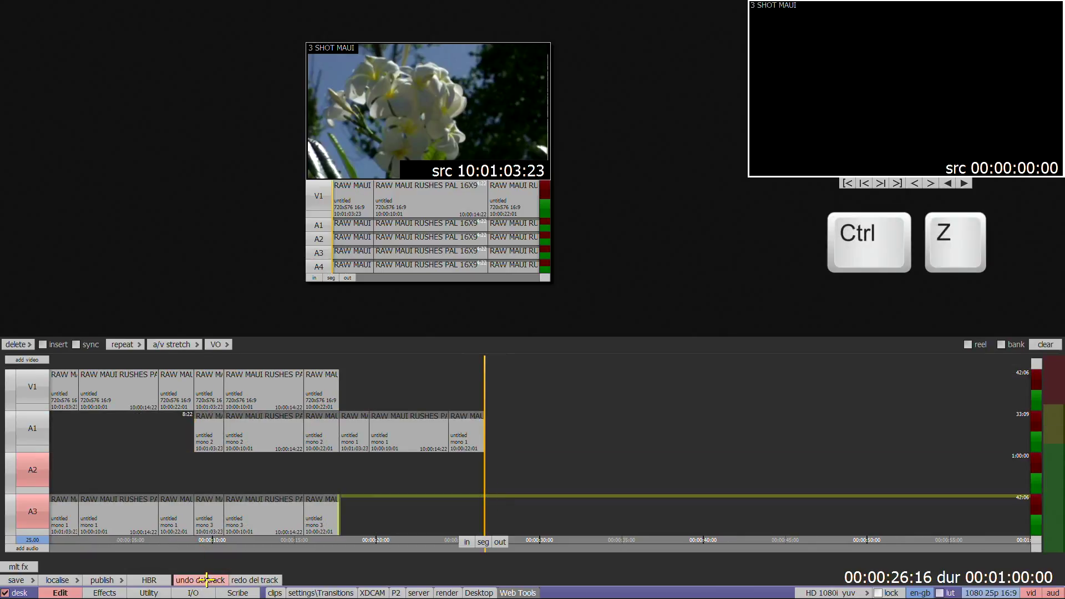
{"action": "key", "text": "ctrl+z"}
{"action": "key", "text": "ctrl+z"}
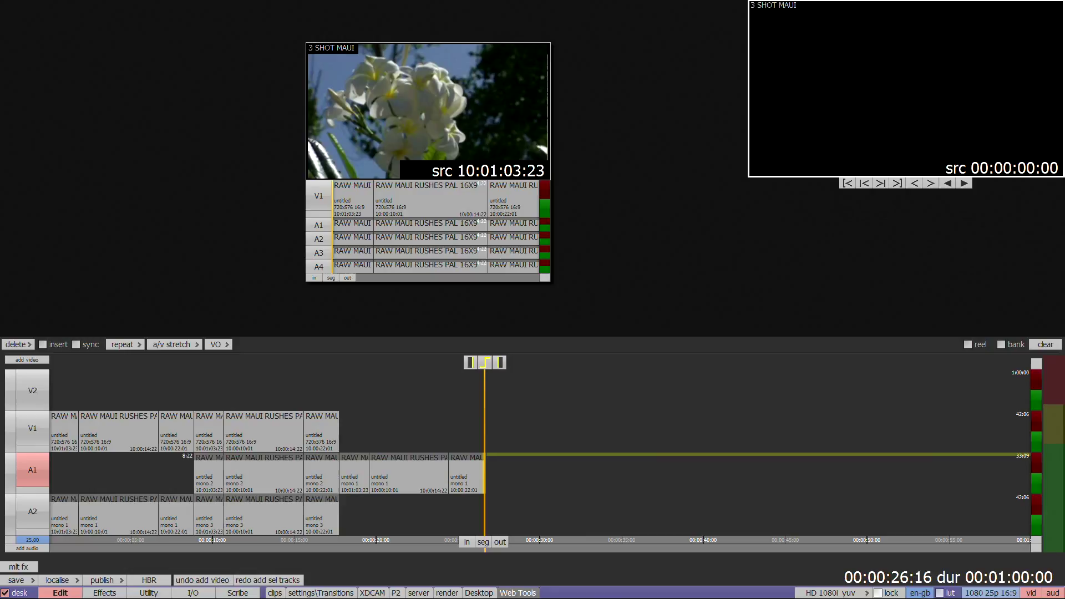
{"action": "key", "text": "ctrl+z"}
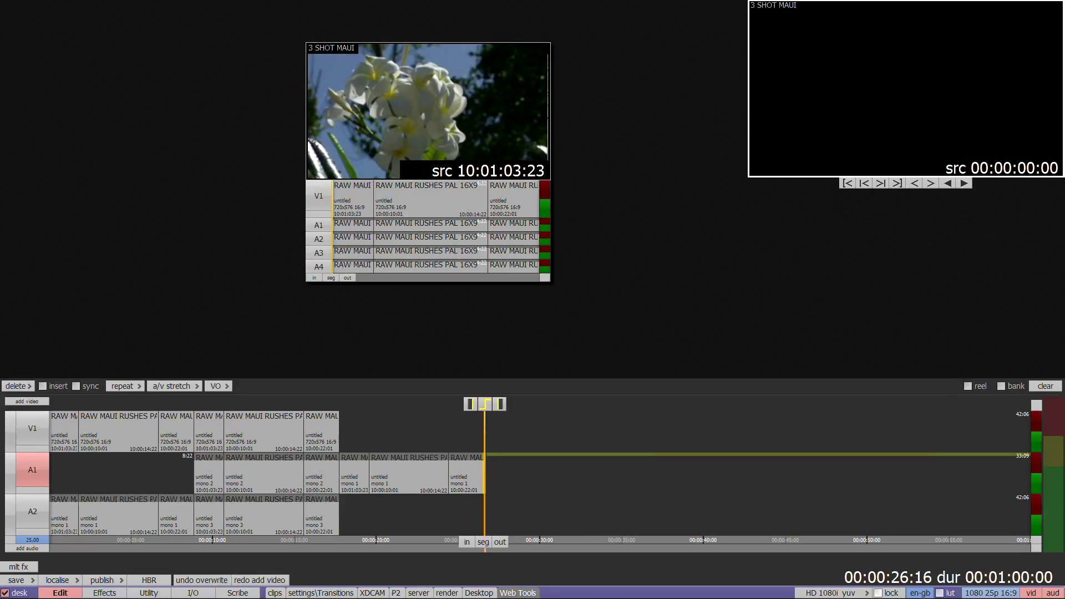
{"action": "right_click", "coordinate": [192, 577]}
{"action": "key", "text": "ctrl+y"}
{"action": "key", "text": "ctrl+y"}
{"action": "key", "text": "ctrl+y"}
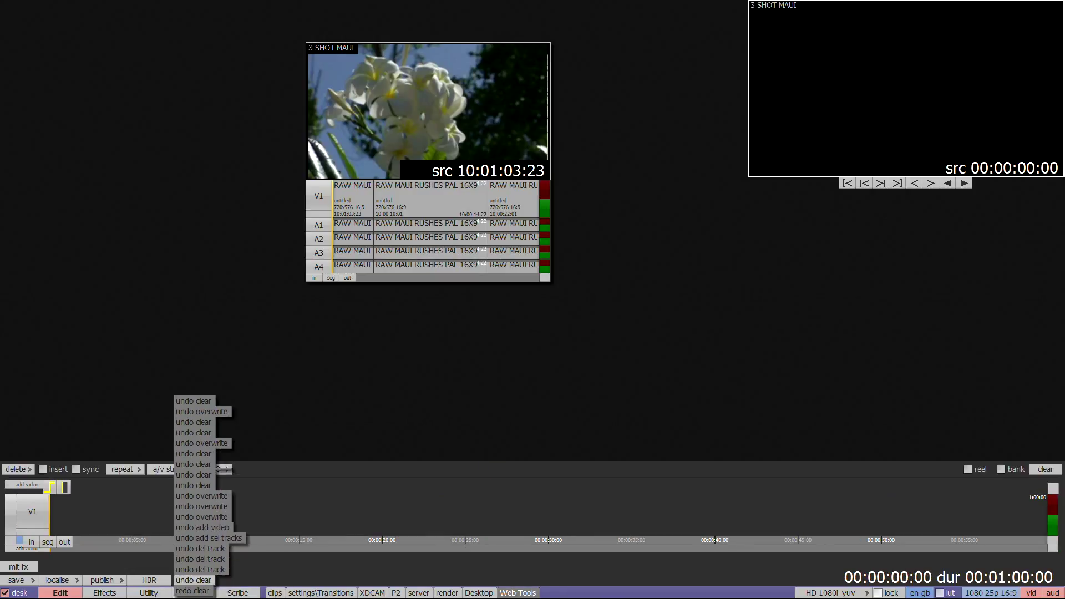
{"action": "key", "text": "ctrl+z"}
{"action": "key", "text": "ctrl+z"}
{"action": "key", "text": "ctrl+z"}
{"action": "key", "text": "ctrl+z"}
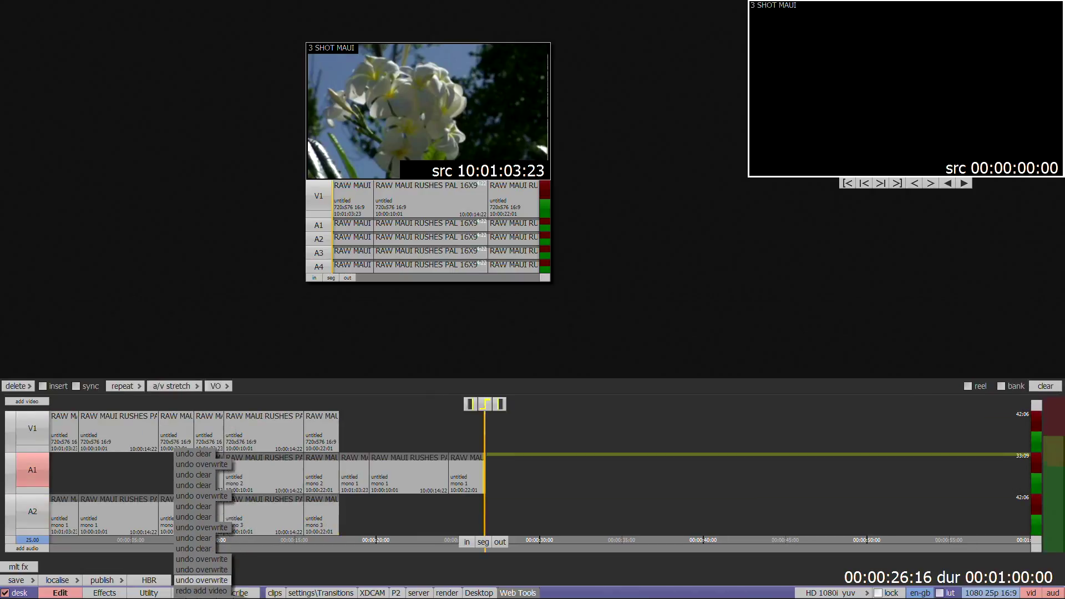
{"action": "key", "text": "ctrl+y"}
{"action": "key", "text": "ctrl+y"}
{"action": "key", "text": "ctrl+y"}
{"action": "key", "text": "ctrl+y"}
{"action": "key", "text": "ctrl+y"}
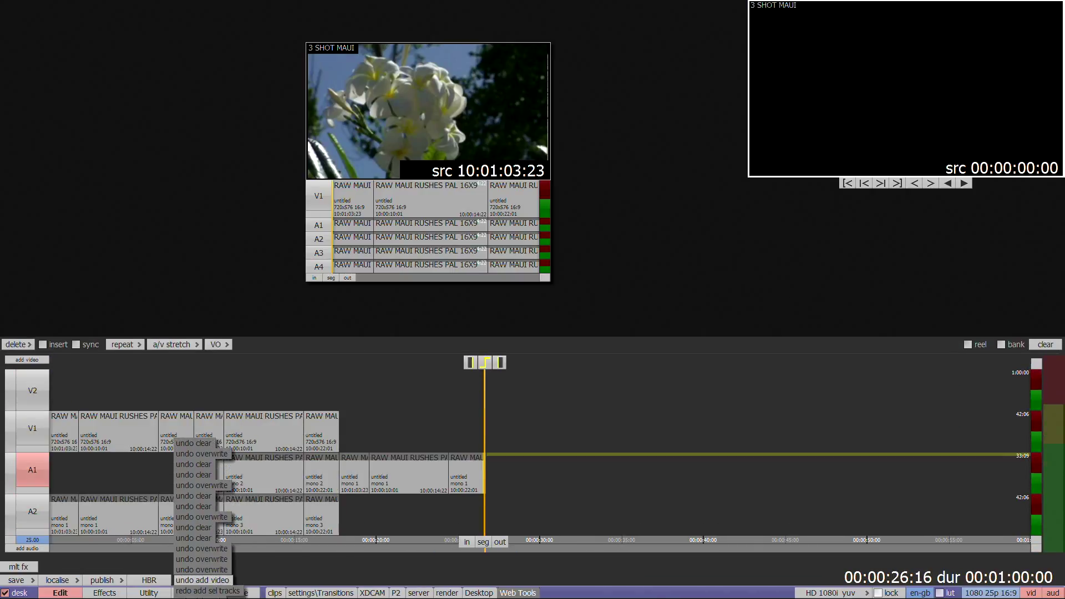
{"action": "key", "text": "ctrl+z"}
{"action": "key", "text": "ctrl+z"}
{"action": "key", "text": "ctrl+z"}
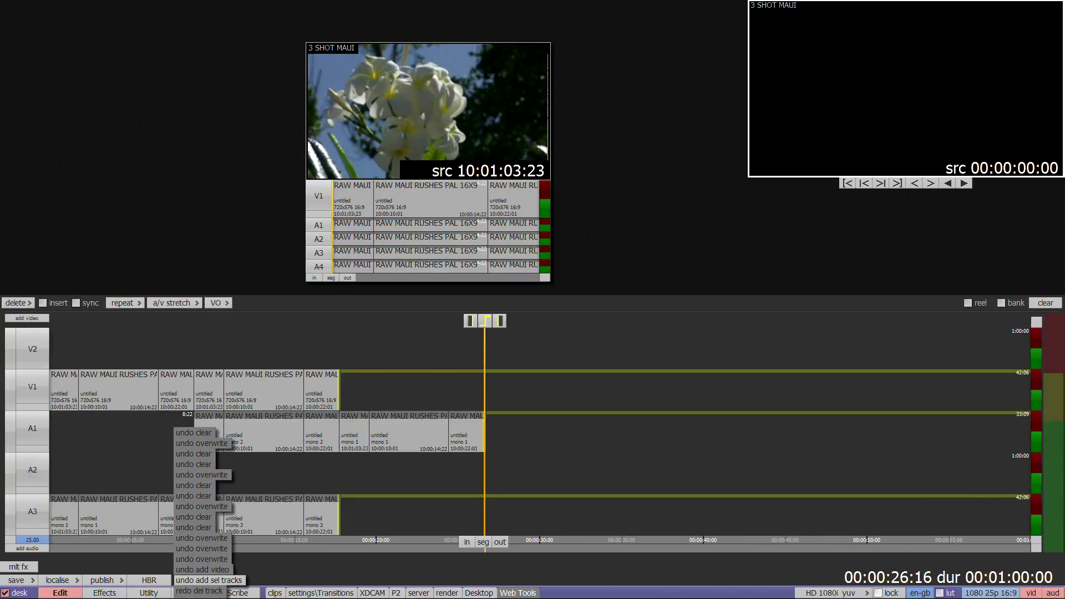
{"action": "key", "text": "ctrl+r"}
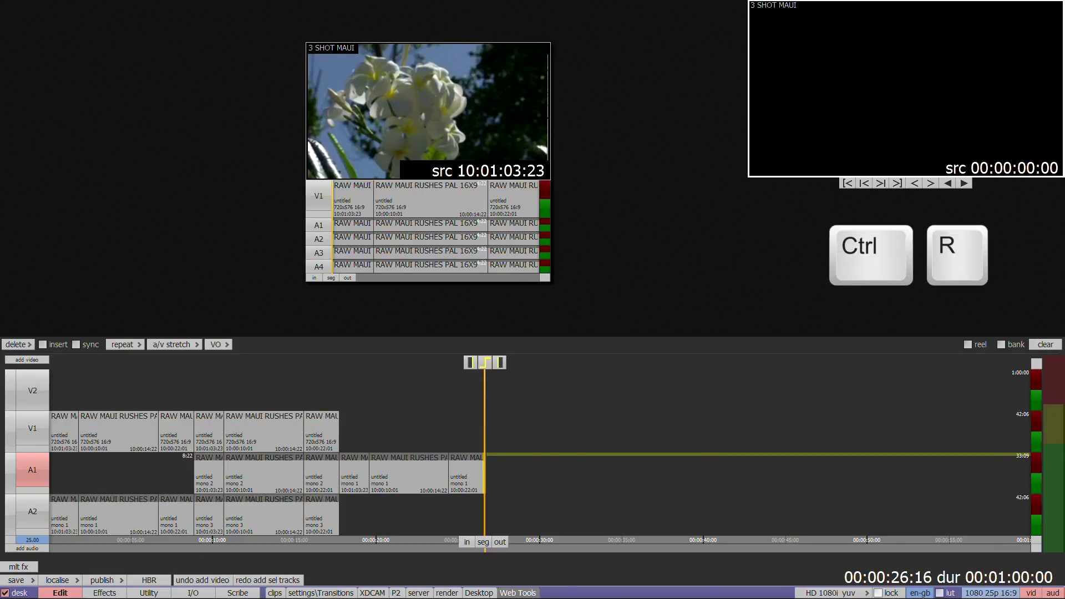
{"action": "left_click", "coordinate": [203, 580]}
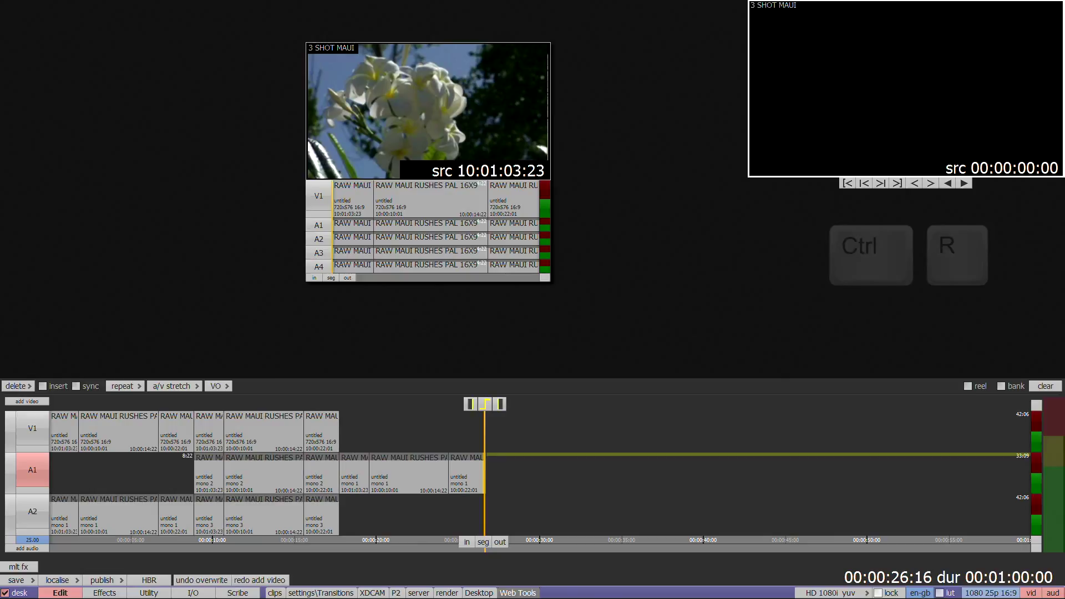
Dock the 3 SHOT MAUI source viewer beside the record viewer as a larger window
{"action": "key", "text": "Tab"}
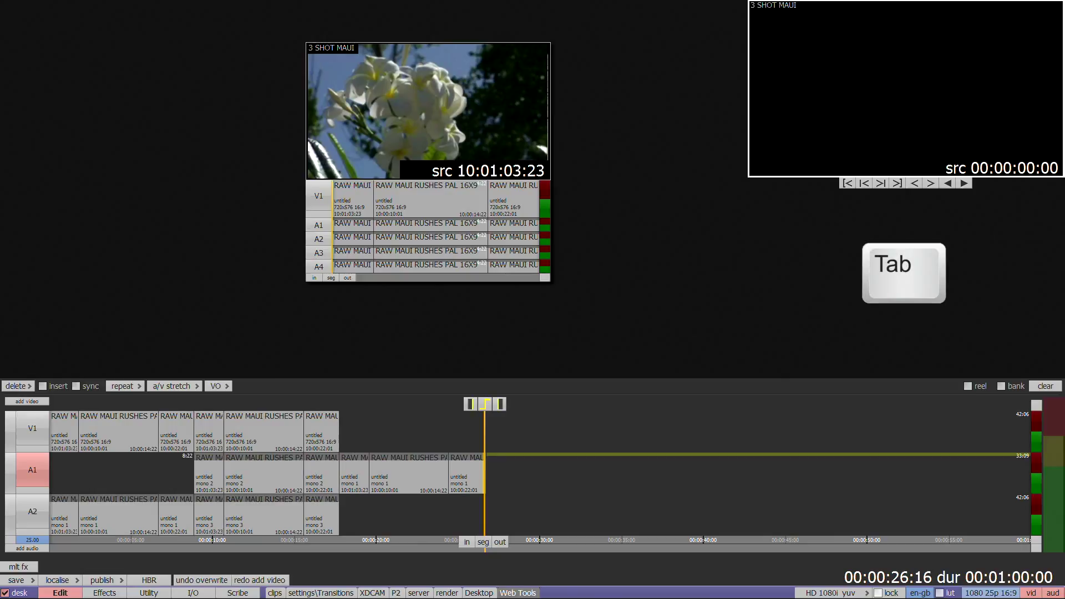
{"action": "key", "text": "Tab"}
{"action": "key", "text": "Tab"}
{"action": "key", "text": "Tab"}
{"action": "key", "text": "Tab"}
{"action": "key", "text": "Tab"}
{"action": "key", "text": "Tab"}
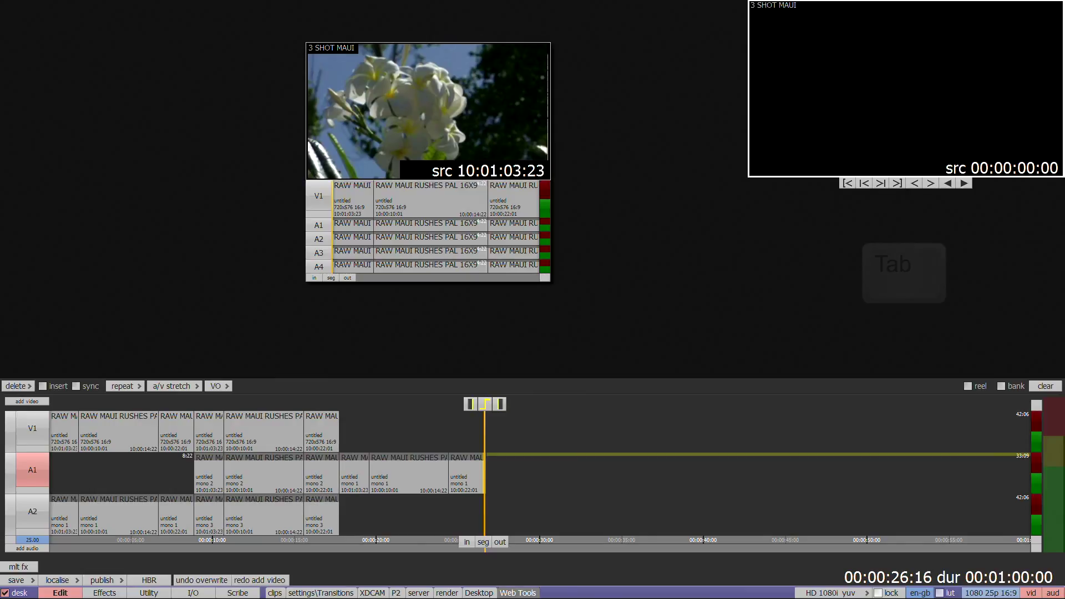
{"action": "key", "text": "Tab"}
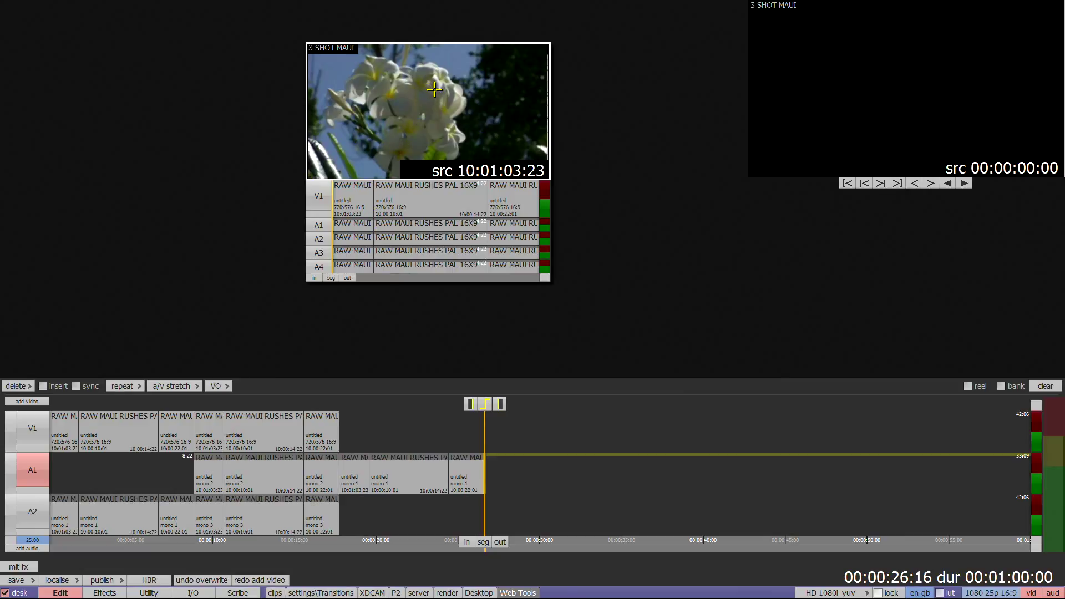
{"action": "left_click_drag", "start_coordinate": [434, 89], "coordinate": [640, 79]}
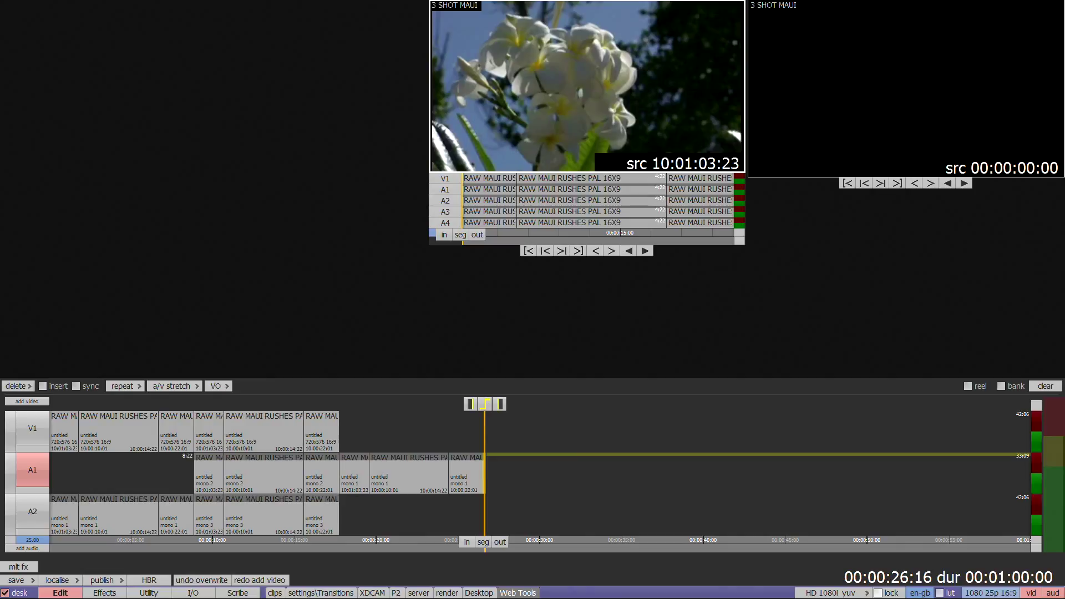
Load WIP MAUI RUSHES SPLIT SCREEN from the Training 1\mau bin into the source viewer
{"action": "left_click", "coordinate": [419, 592]}
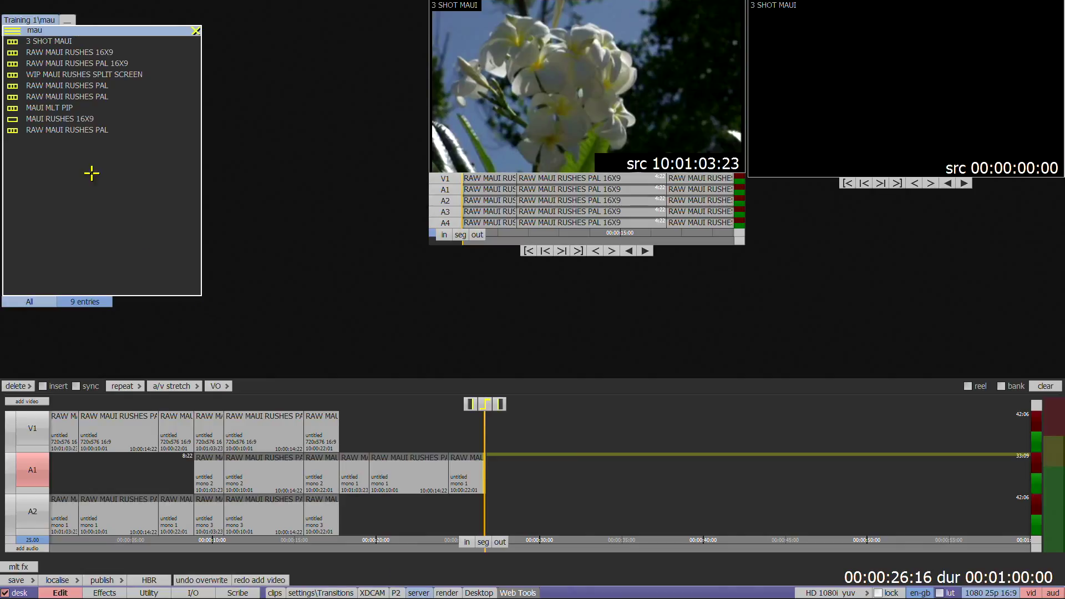
{"action": "left_click", "coordinate": [13, 130]}
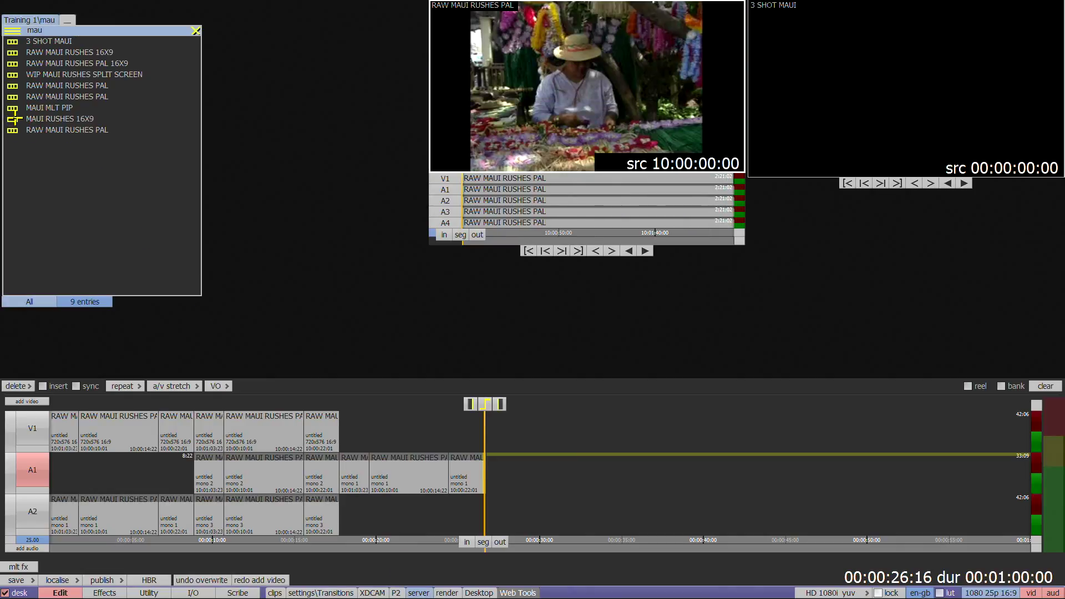
{"action": "left_click", "coordinate": [15, 108]}
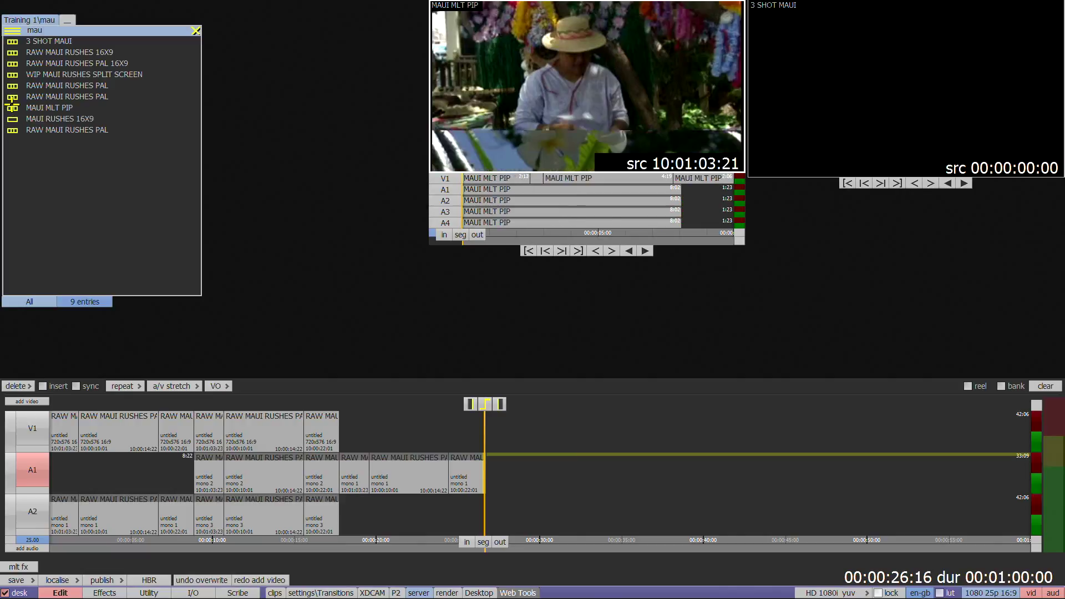
{"action": "left_click", "coordinate": [420, 592]}
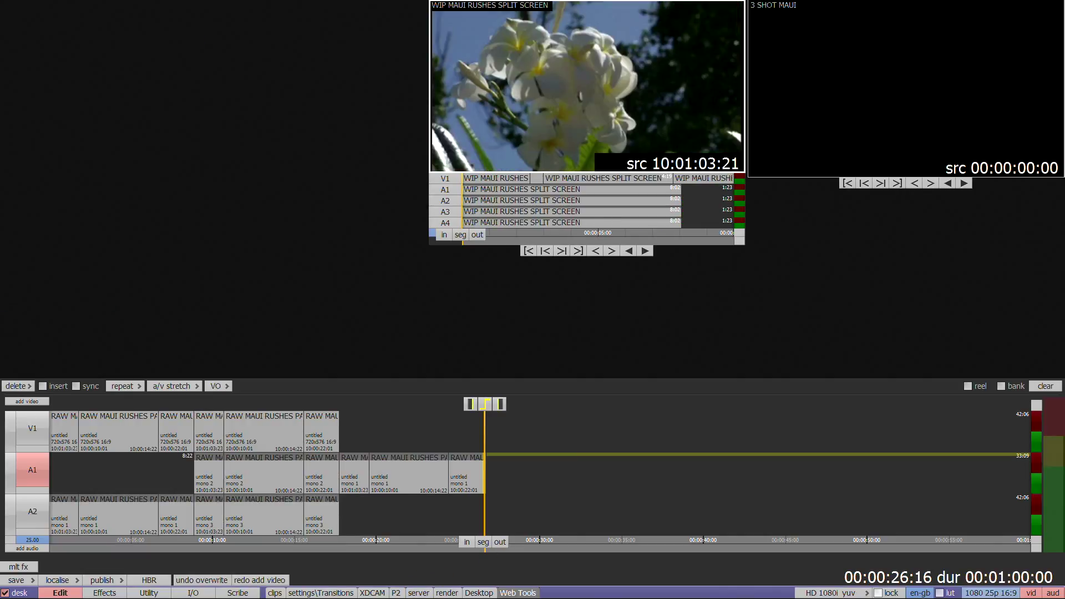
Set the timeline duration to 30 seconds by entering 3000
{"action": "left_click", "coordinate": [1013, 574]}
{"action": "type", "text": "3000"}
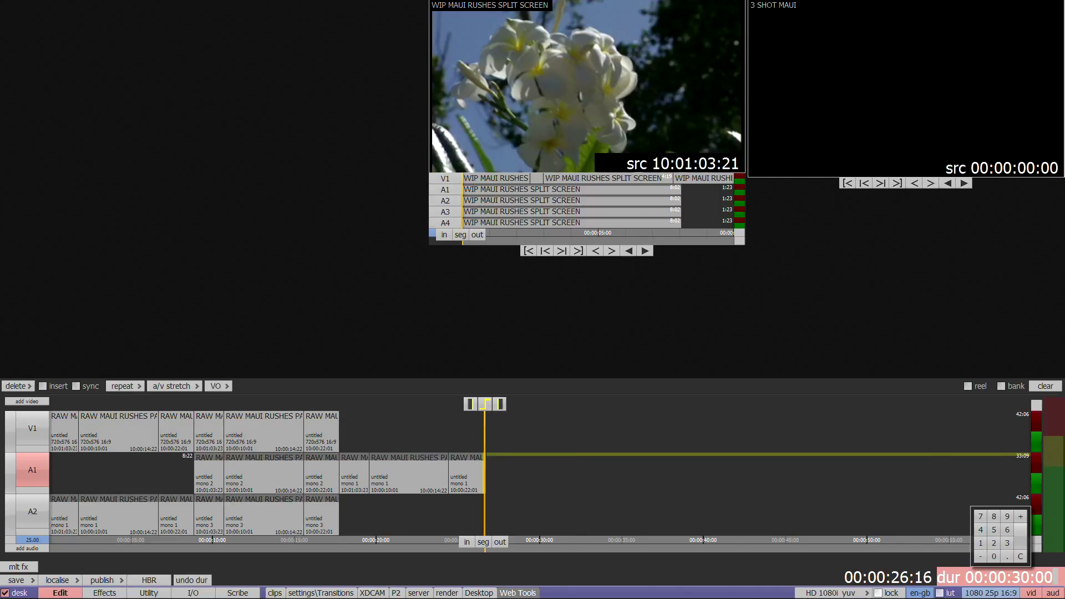
{"action": "key", "text": "Return"}
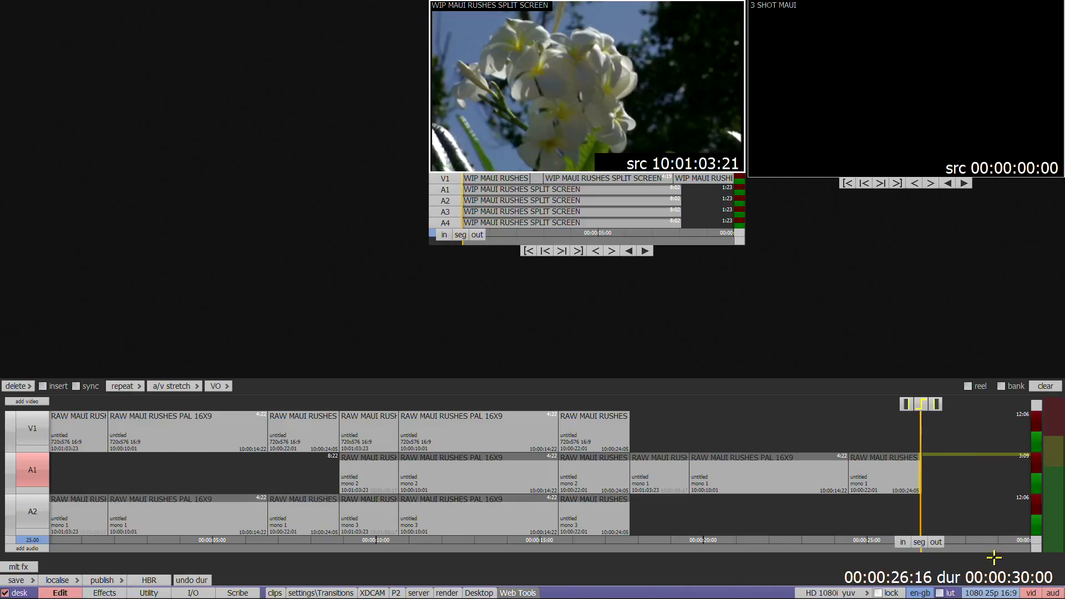
Lengthen the timeline duration to 00:00:39:20
{"action": "left_click", "coordinate": [1012, 579]}
{"action": "left_click_drag", "start_coordinate": [1014, 565], "coordinate": [985, 580]}
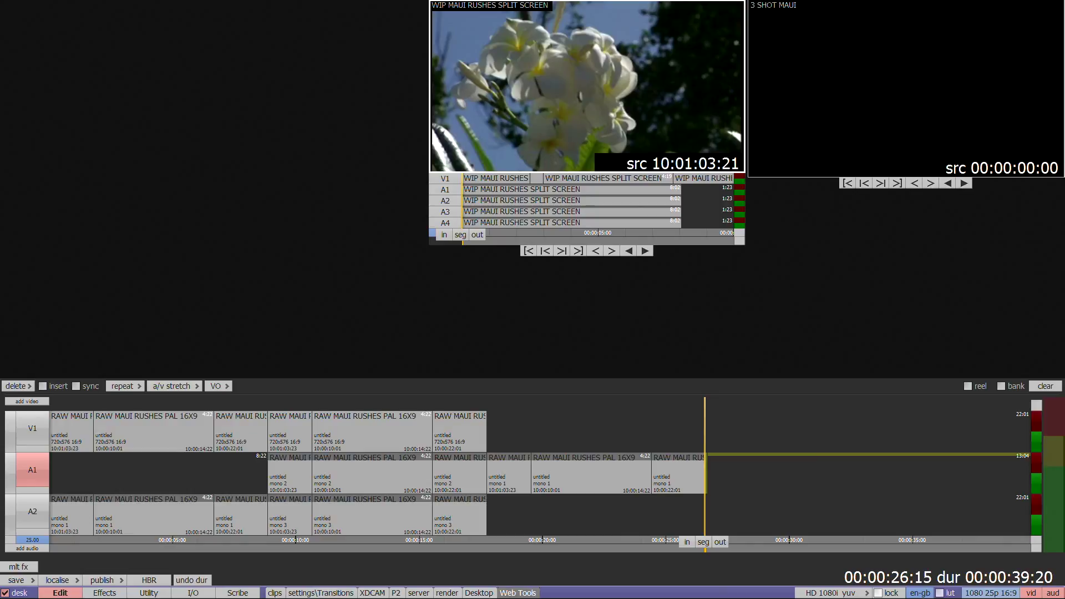
{"action": "left_click", "coordinate": [1018, 574]}
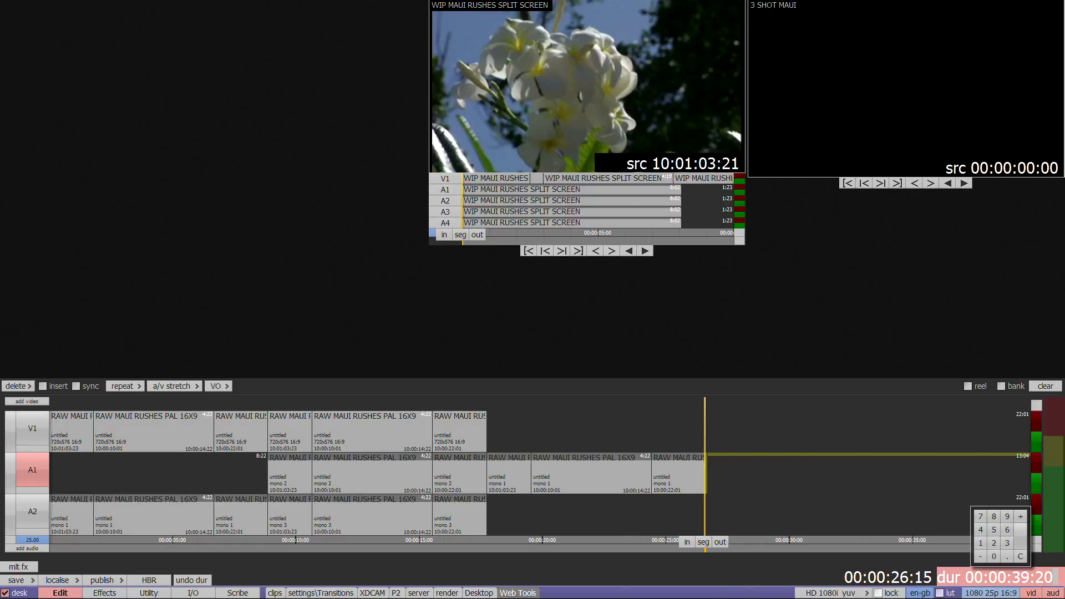